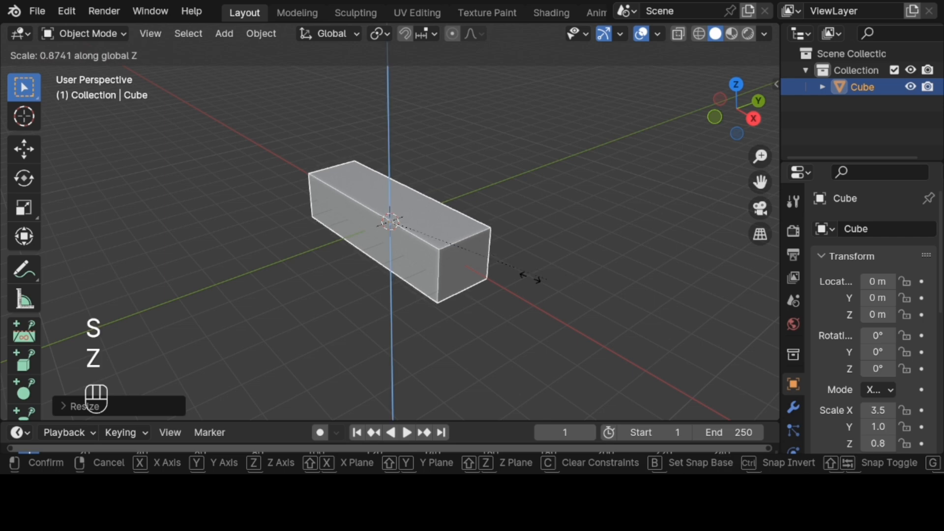
Step: Flatten the stretched cube to a Z scale of about 0.2 and add a crosswise loop cut nearer one end
click(428, 258)
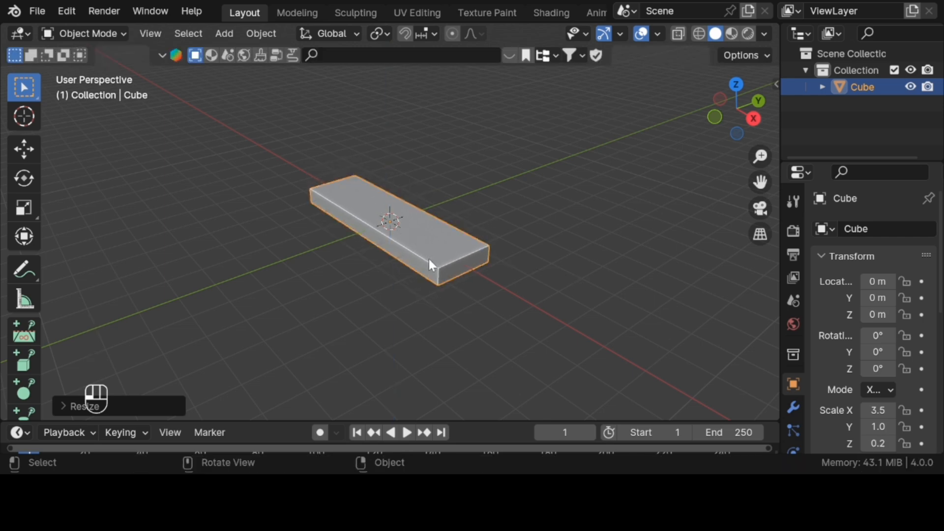
key(Tab)
middle_drag(429, 258, 429, 258)
key(ctrl+r)
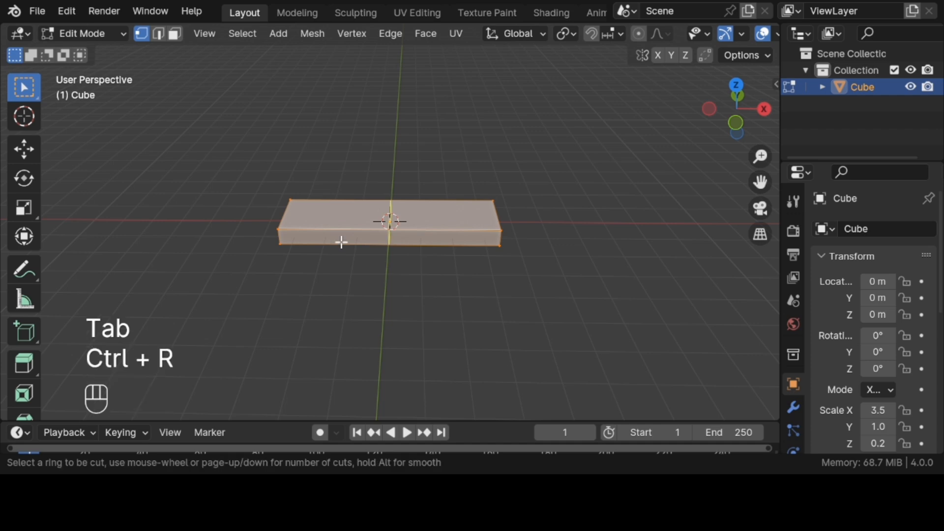
click(324, 234)
click(262, 230)
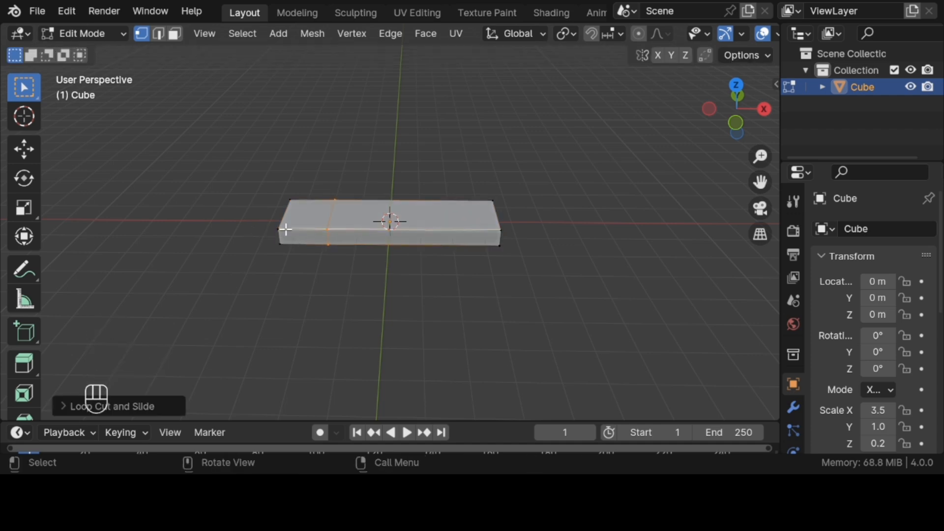
Step: Scale the crosswise edge loop up along Z so the block is thicker there than at its ends
scroll(550, 242, up, 4)
key(s)
key(z)
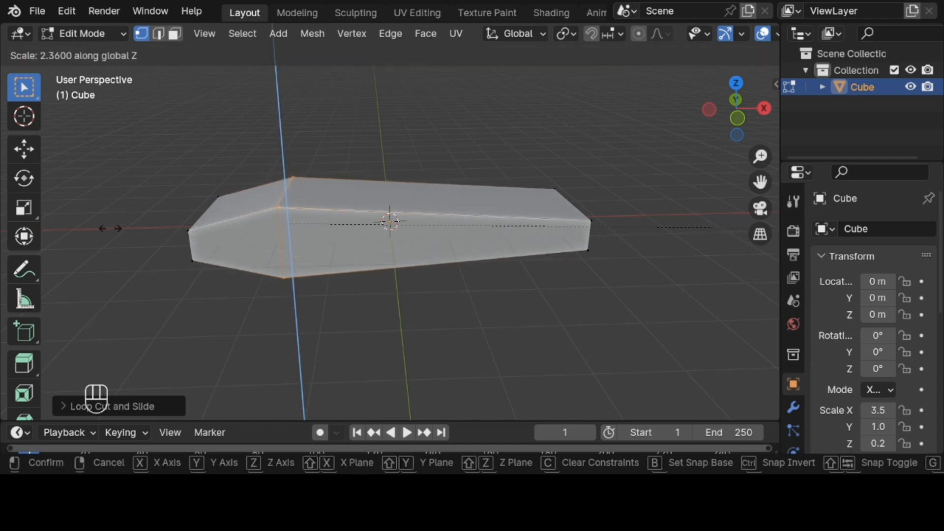
click(678, 277)
middle_drag(678, 277, 678, 277)
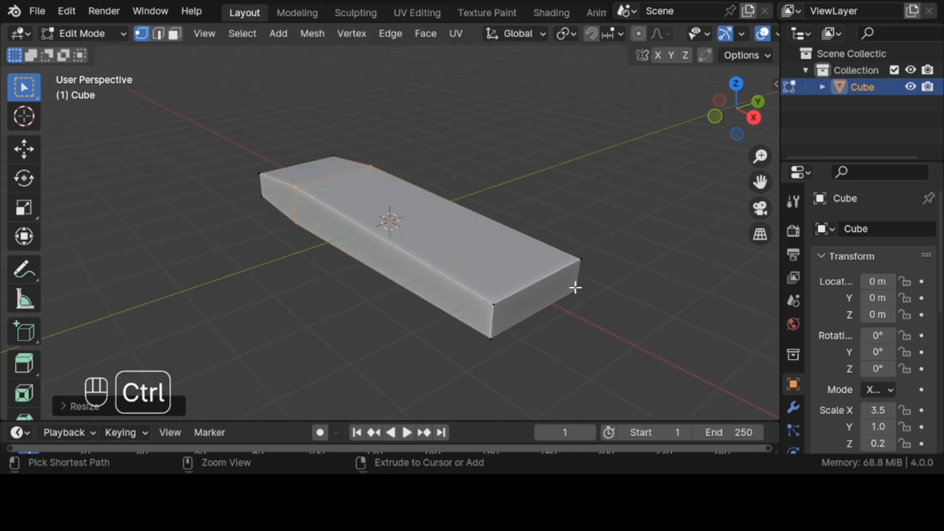
Step: Add a centred lengthwise loop cut along the whole block
key(ctrl+r)
click(535, 287)
right_click(535, 287)
middle_drag(535, 288, 535, 288)
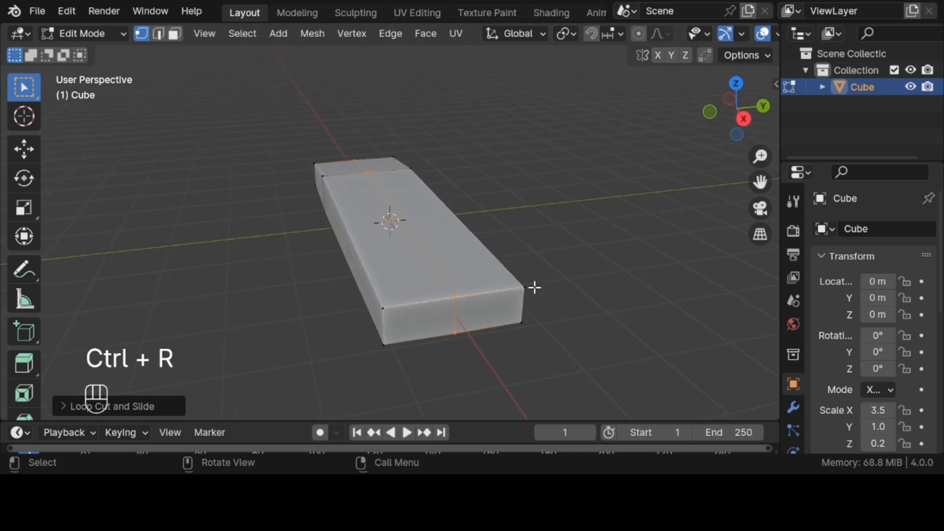
Step: Merge the two faces at the block's long end at their center to form the blade's point
key(3)
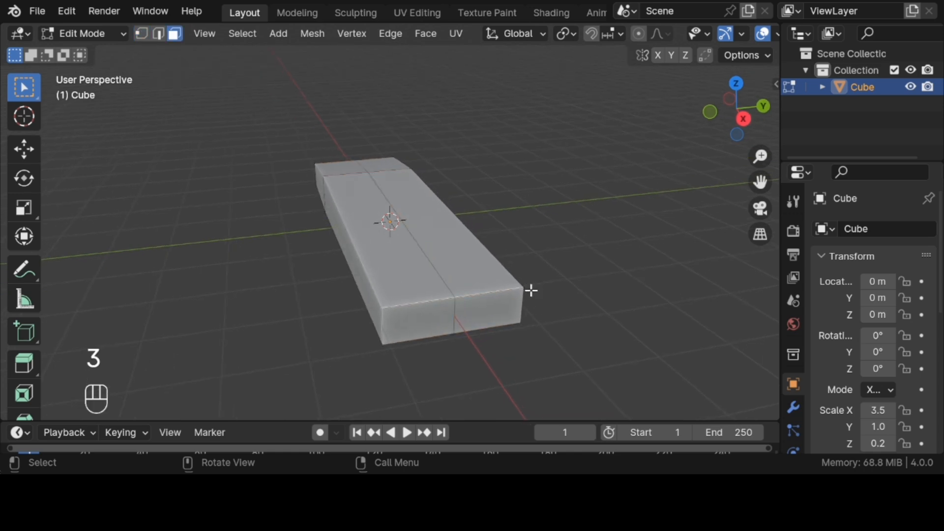
click(430, 322)
shift+click(472, 312)
key(m)
click(472, 311)
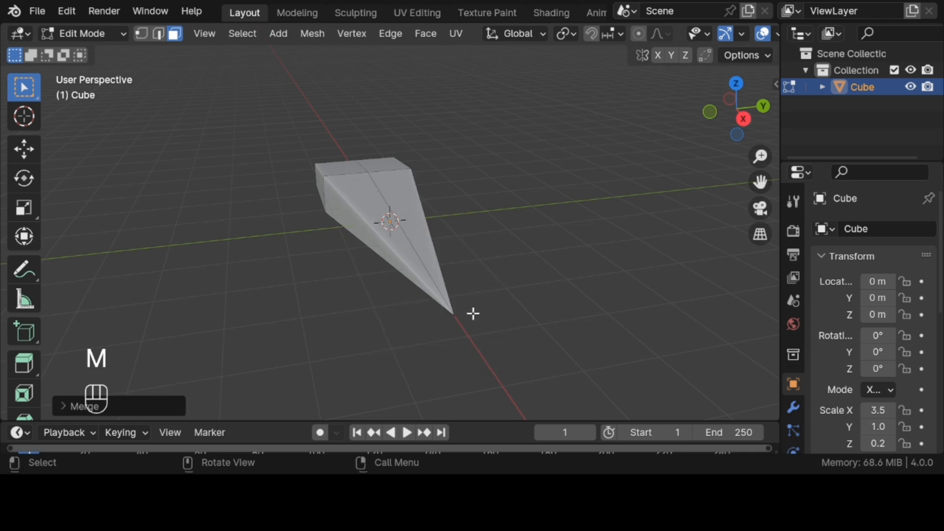
Step: Merge the faces at the block's short end at center to form the blade's rear point
middle_drag(473, 312, 319, 285)
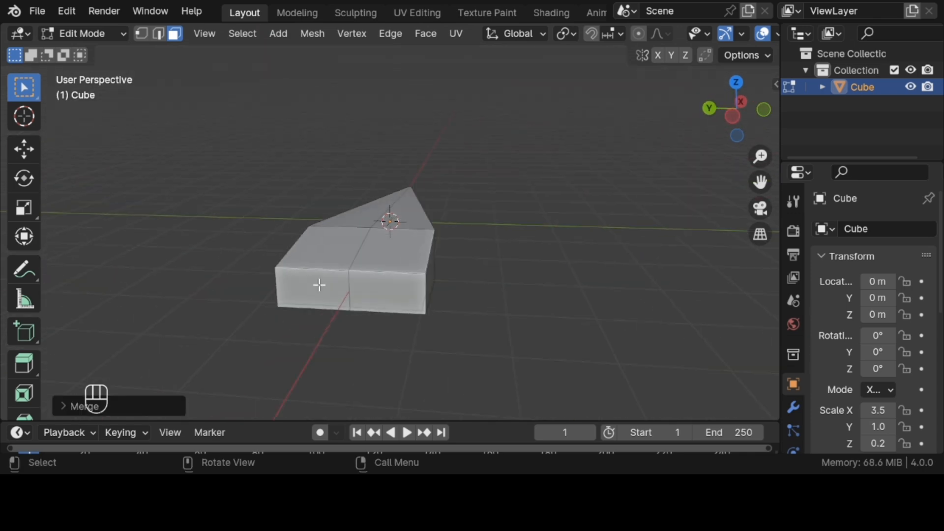
click(374, 287)
key(m)
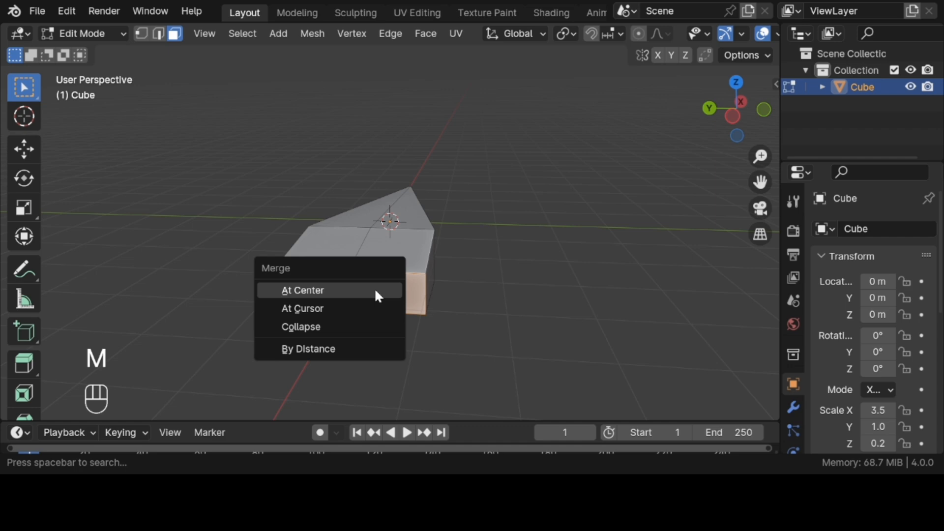
click(373, 288)
middle_drag(375, 289, 375, 288)
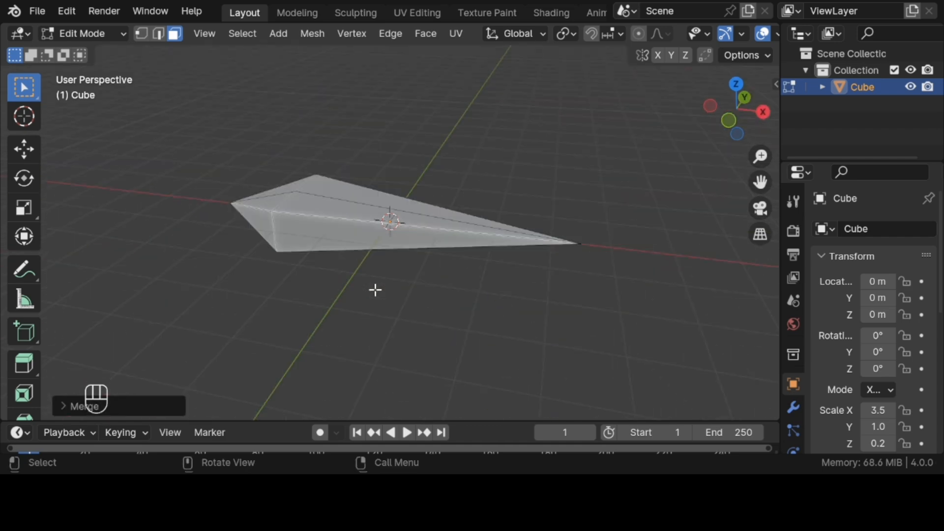
Step: Scale the whole blade mesh along Z to about half its thickness and clear the selection
key(a)
key(s)
key(z)
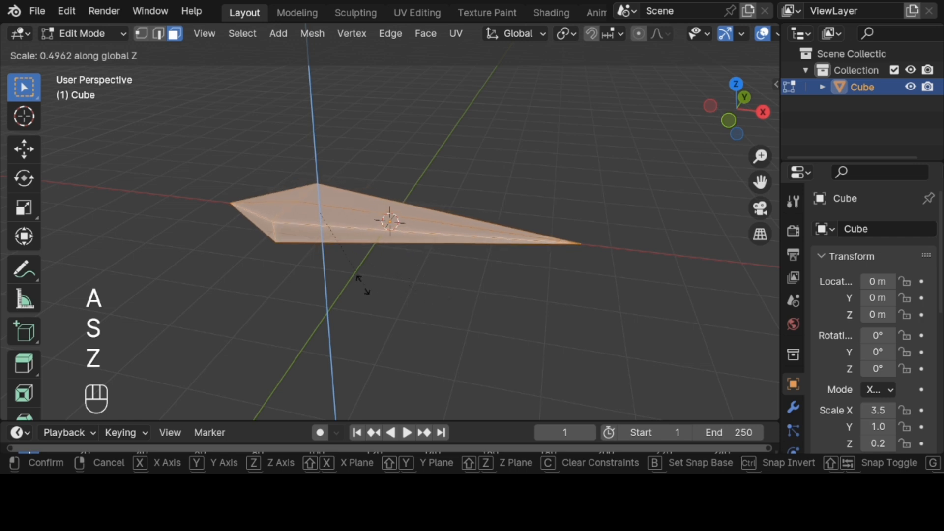
click(349, 285)
middle_drag(351, 288, 351, 288)
click(351, 289)
scroll(350, 288, up, 3)
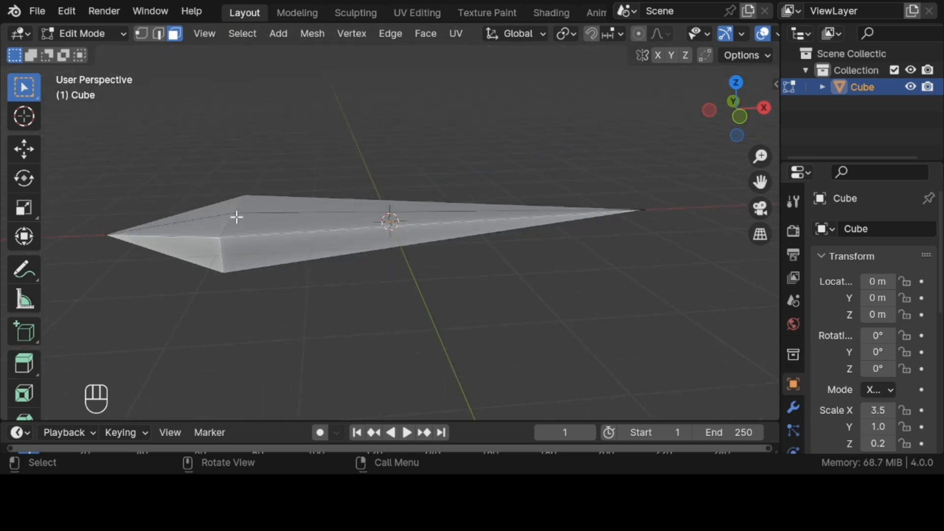
Step: Select the lengthwise centre edges on the blade's upper and lower sides and scale them up along Z into ridges
middle_drag(236, 217, 267, 258)
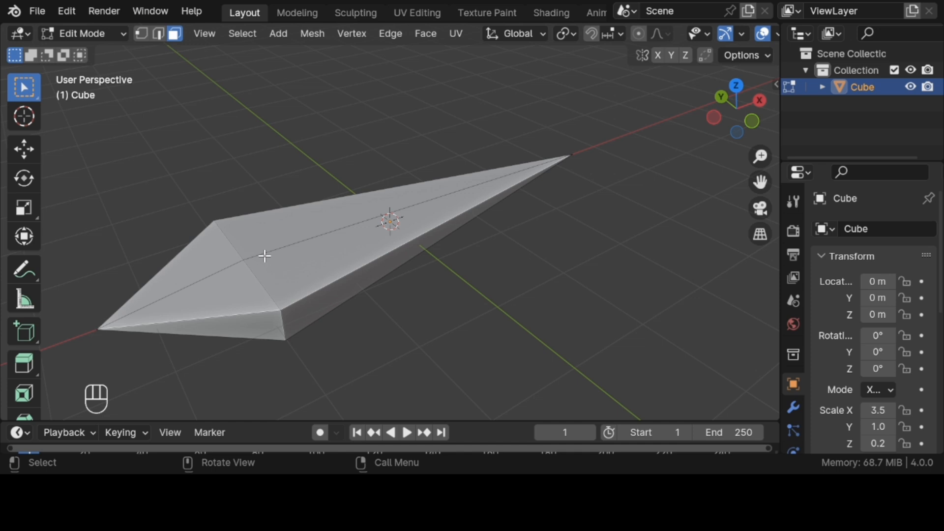
click(264, 255)
key(2)
alt+click(264, 251)
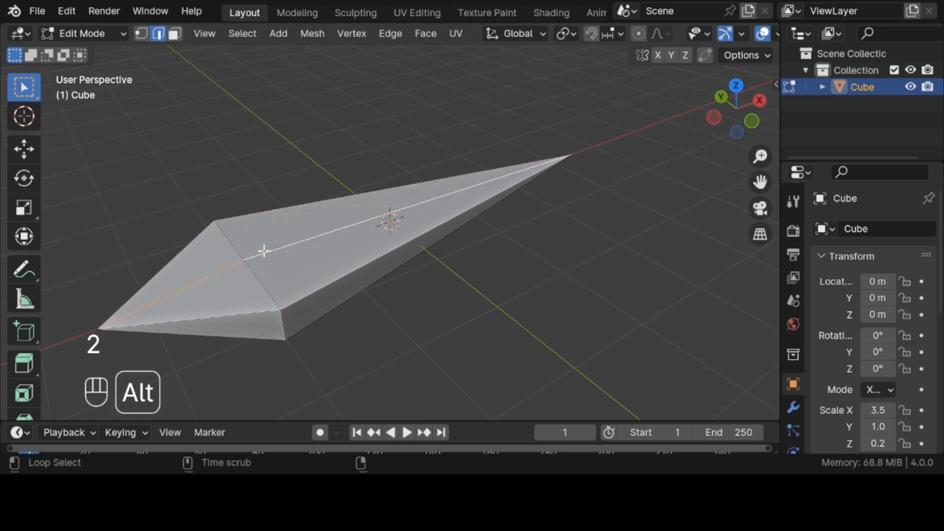
middle_drag(264, 252, 264, 252)
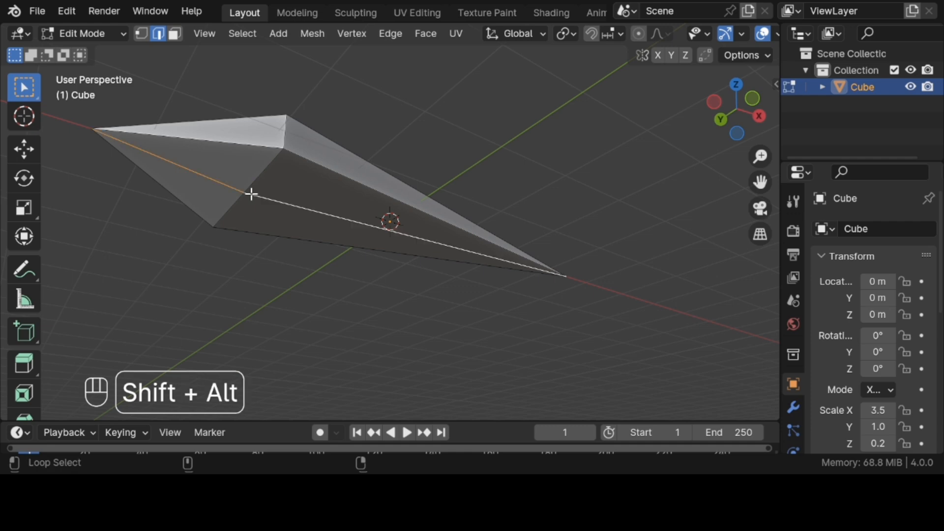
middle_drag(252, 194, 251, 194)
key(s)
key(z)
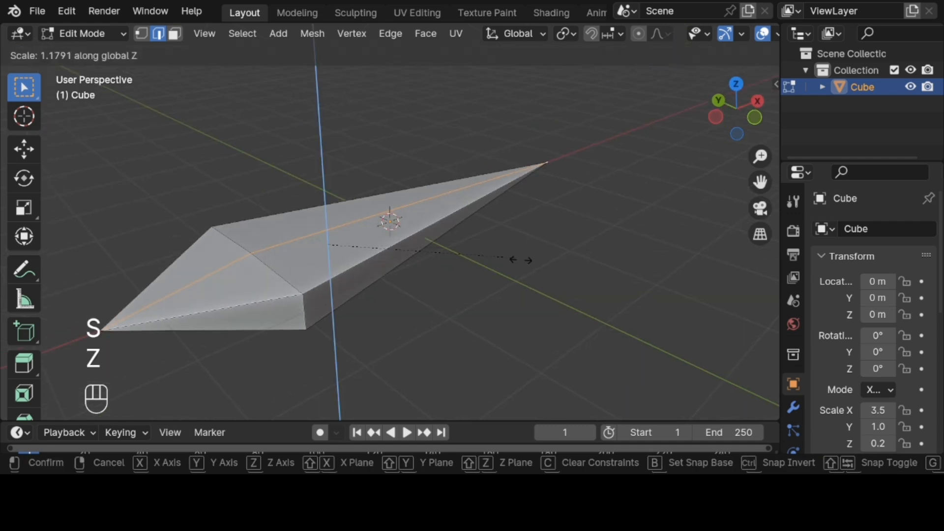
click(655, 294)
middle_drag(655, 294, 655, 294)
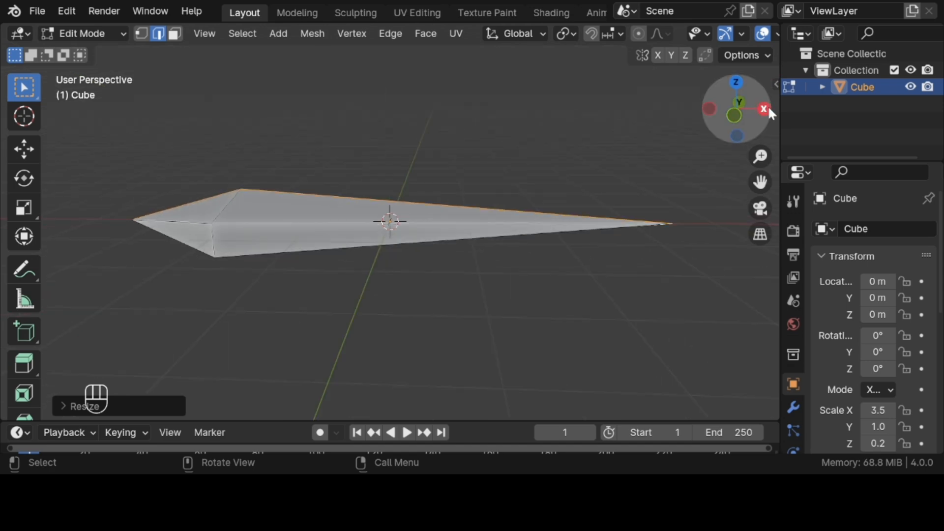
Step: Scale the central ridge edges down slightly along Z, judging the cross-section from the right view
click(767, 109)
key(s)
key(z)
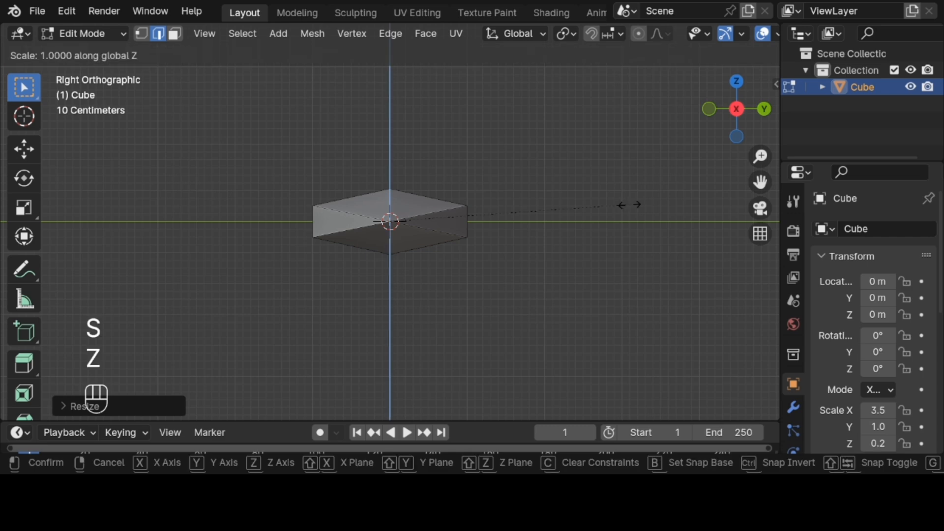
click(585, 211)
middle_drag(588, 213, 588, 213)
Step: Bevel the single vertex at the blade's rear point into a six-sided face
middle_drag(497, 166, 497, 165)
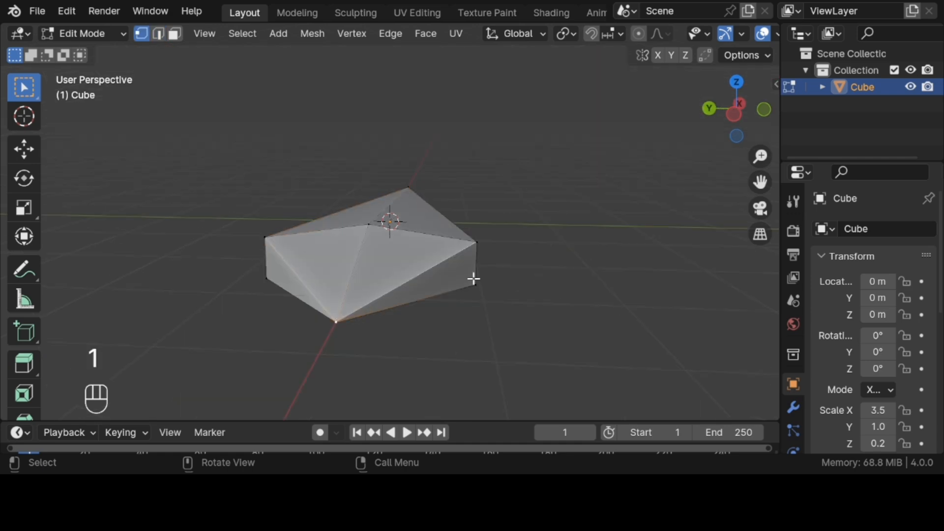
middle_drag(474, 278, 473, 276)
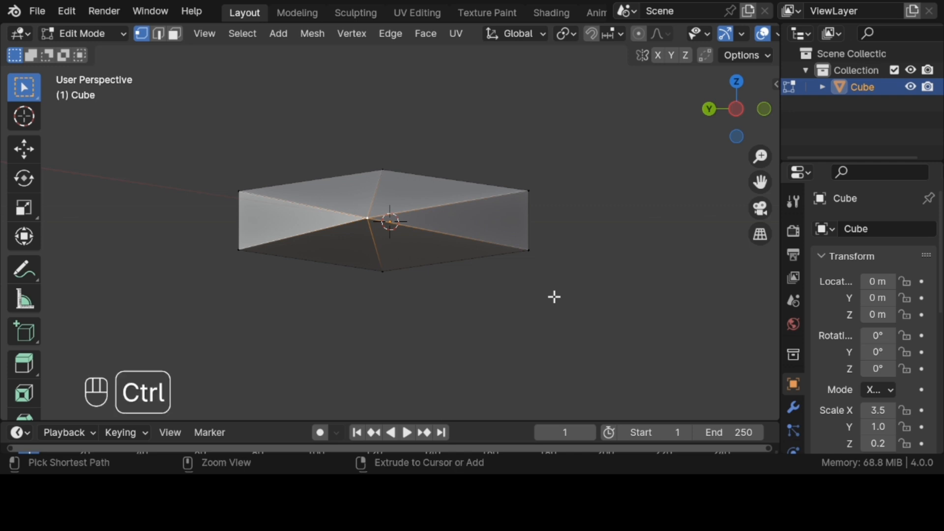
key(shift+ctrl+b)
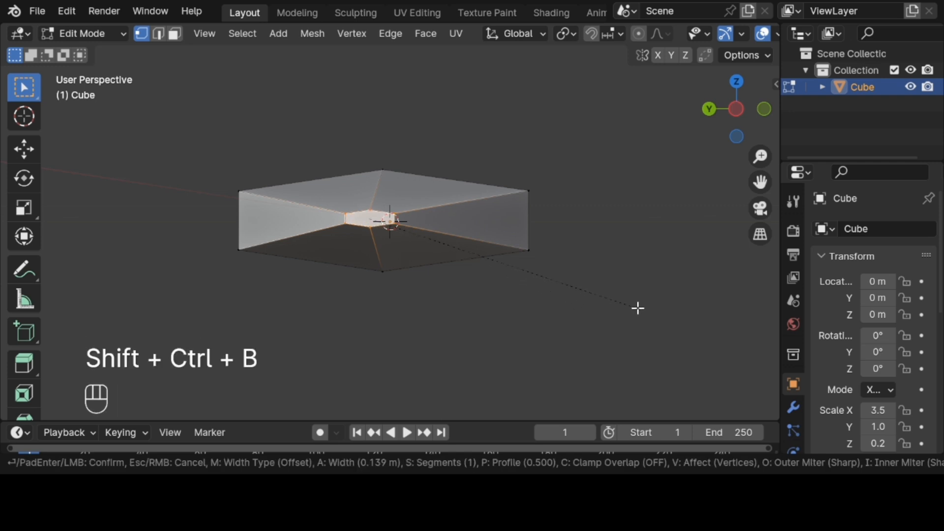
click(729, 308)
middle_drag(728, 310, 491, 226)
Step: Scale the six-sided rear face up along Z to make it taller and more regular
key(s)
key(z)
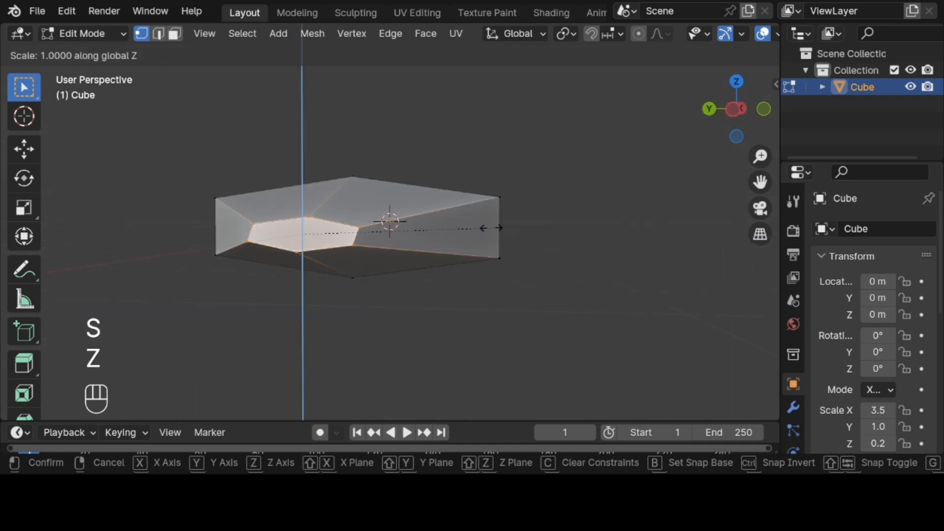
click(739, 257)
middle_drag(739, 257, 742, 255)
Step: Scale the six-sided rear face uniformly to fit the thickness of the handle
key(s)
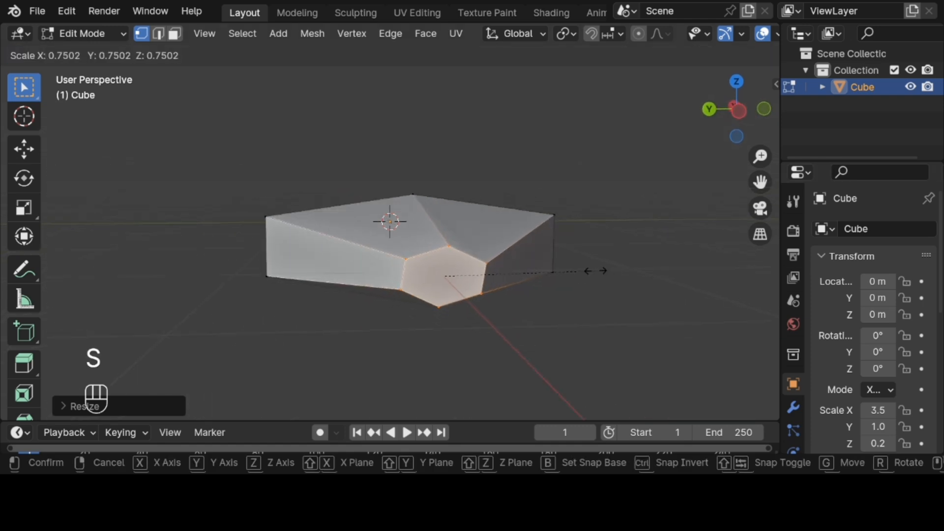
click(615, 273)
middle_drag(615, 273, 615, 273)
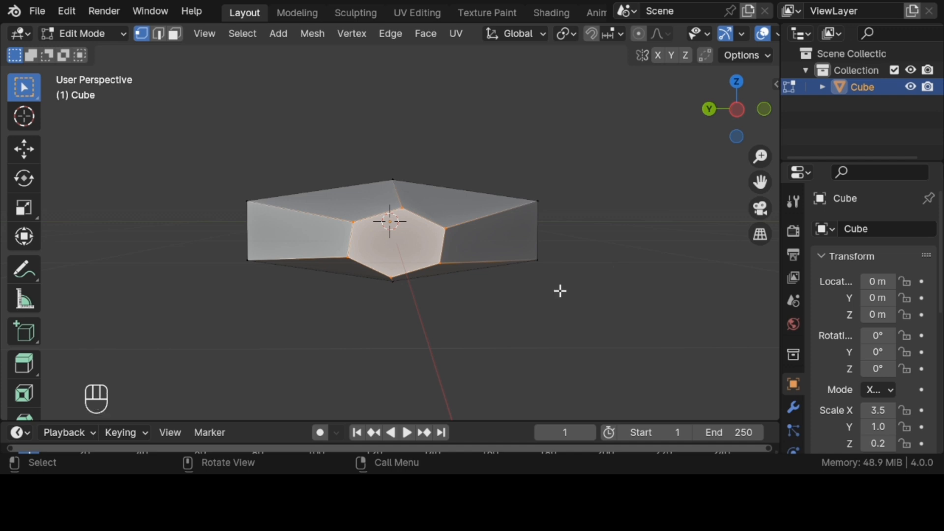
middle_drag(559, 290, 515, 294)
key(s)
click(515, 294)
key(s)
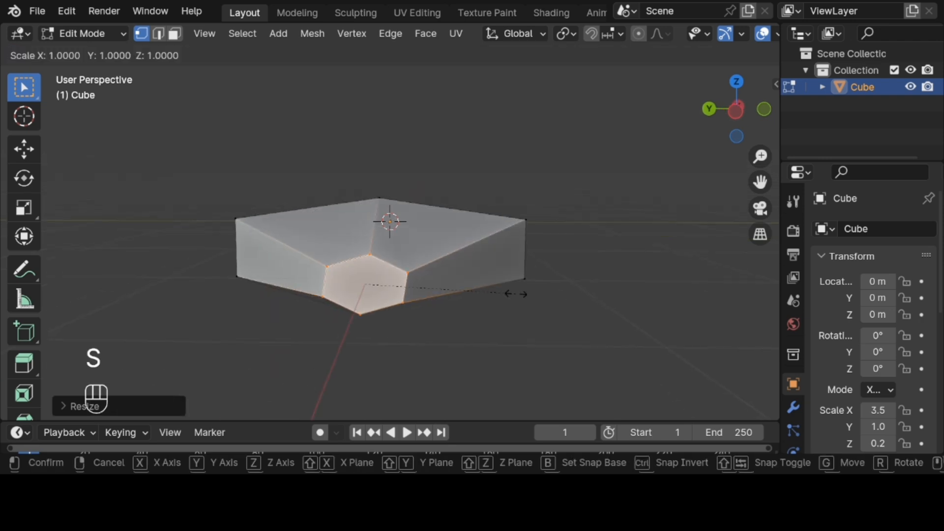
click(535, 313)
middle_drag(535, 313, 535, 312)
Step: Extrude the six-sided rear face about 0.77 m as a handle and move its end farther out along X
key(e)
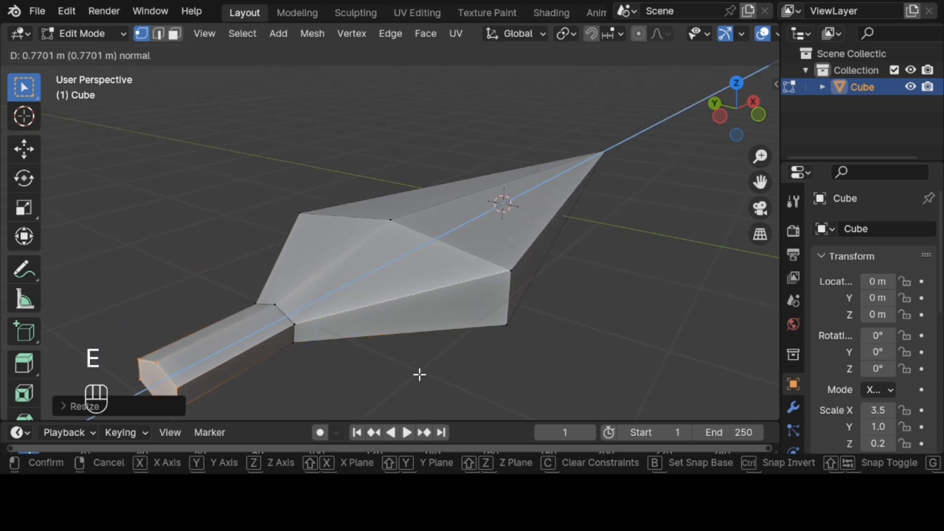
click(419, 373)
middle_drag(419, 374, 419, 374)
key(g)
key(x)
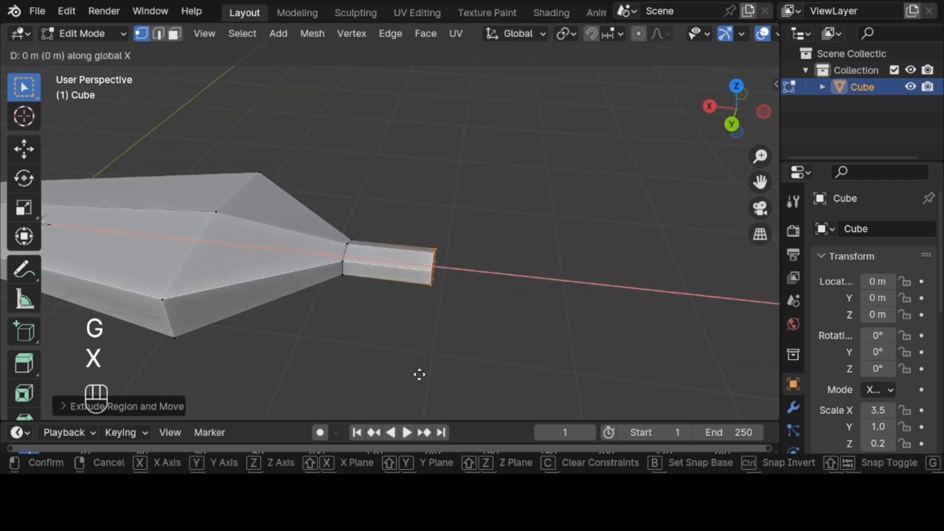
click(484, 371)
Step: Return to Object Mode and move the whole knife along X to about 5.2 m
key(Tab)
middle_drag(484, 371, 484, 373)
key(g)
key(x)
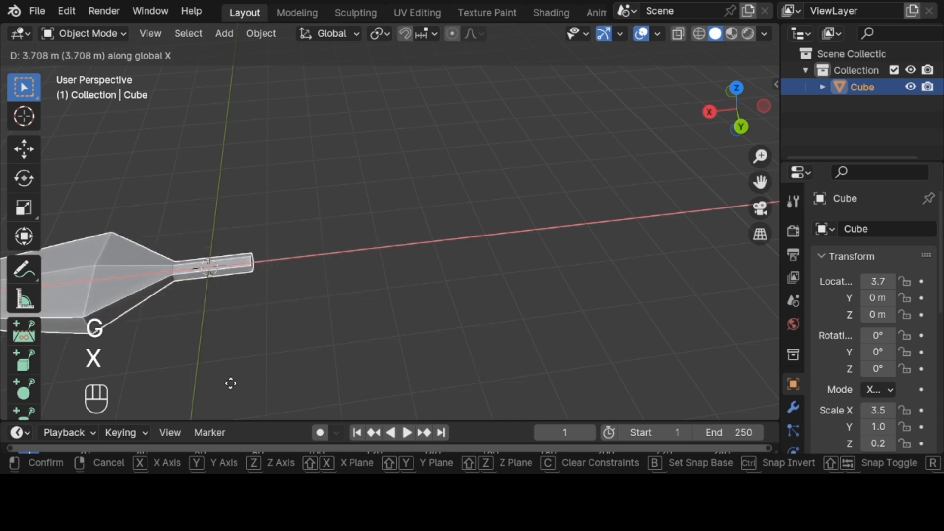
click(146, 373)
Step: Add a torus mesh at the world origin as the ring at the handle's end
key(shift+a)
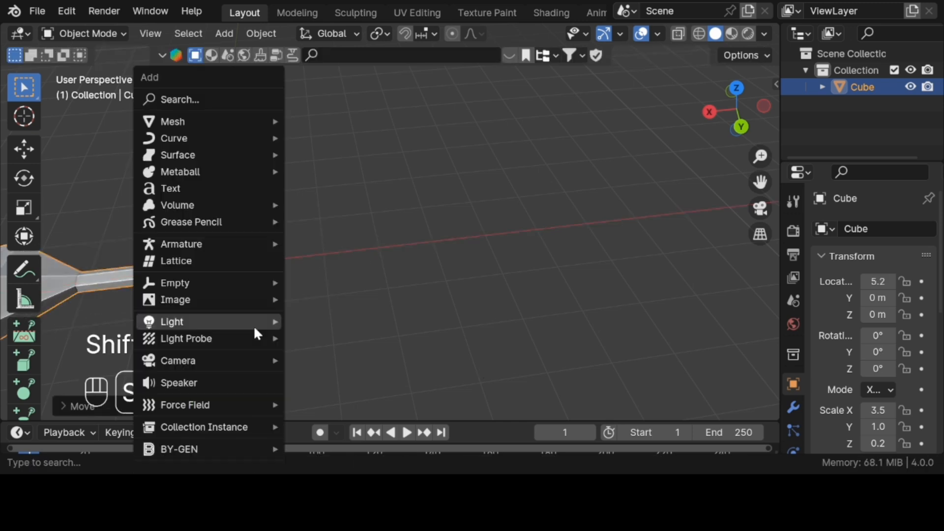
mouse_move(214, 126)
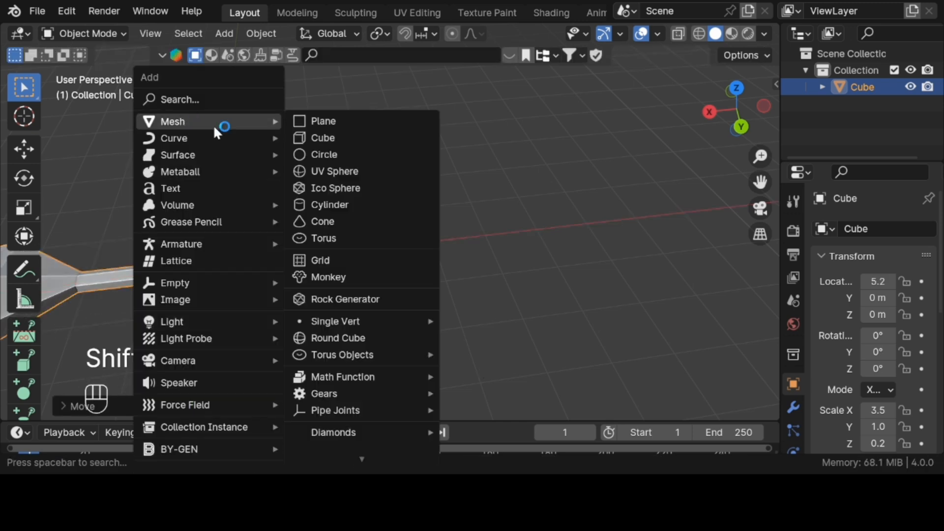
click(318, 237)
shift+scroll(459, 219, left, 5)
scroll(459, 219, up, 3)
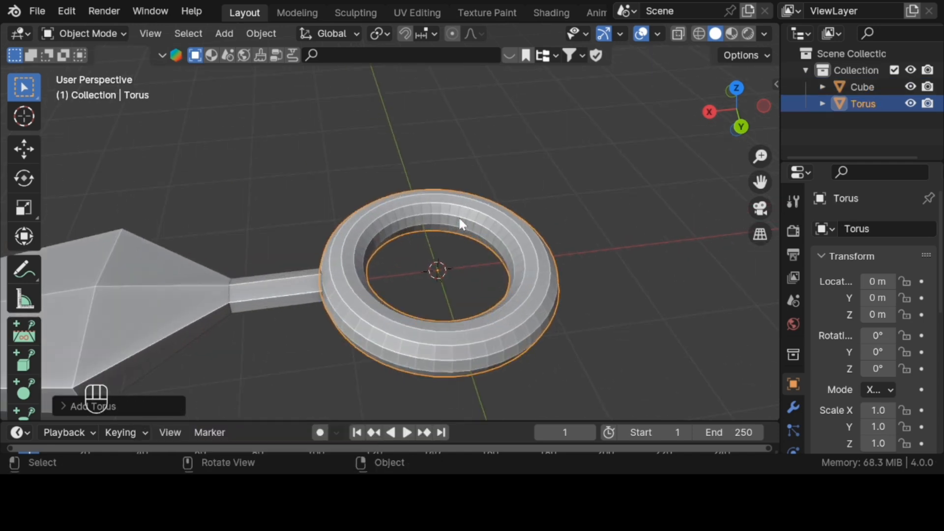
Step: Make the new torus ring slightly smaller through its creation settings
click(153, 402)
drag(215, 255, 143, 238)
scroll(439, 228, down, 4)
scroll(438, 228, left, 5)
scroll(439, 228, right, 4)
scroll(550, 220, up, 2)
scroll(549, 229, up, 2)
click(411, 308)
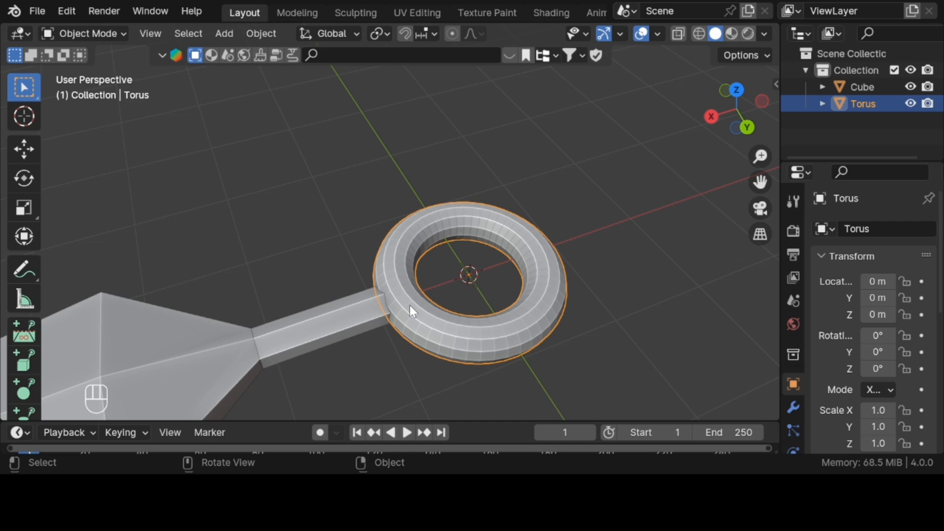
Step: Move the end of the knife's handle about 0.19 m along X in Edit Mode
click(352, 317)
key(Tab)
key(g)
key(x)
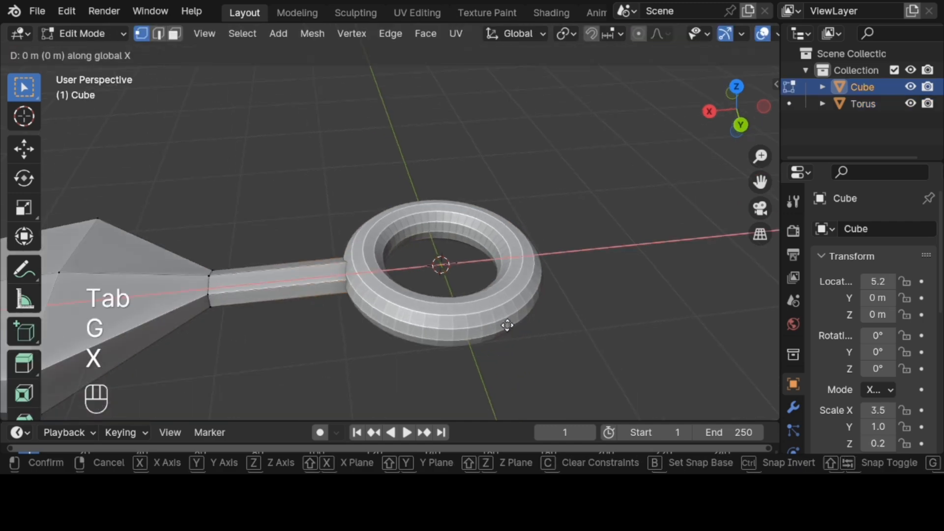
click(487, 333)
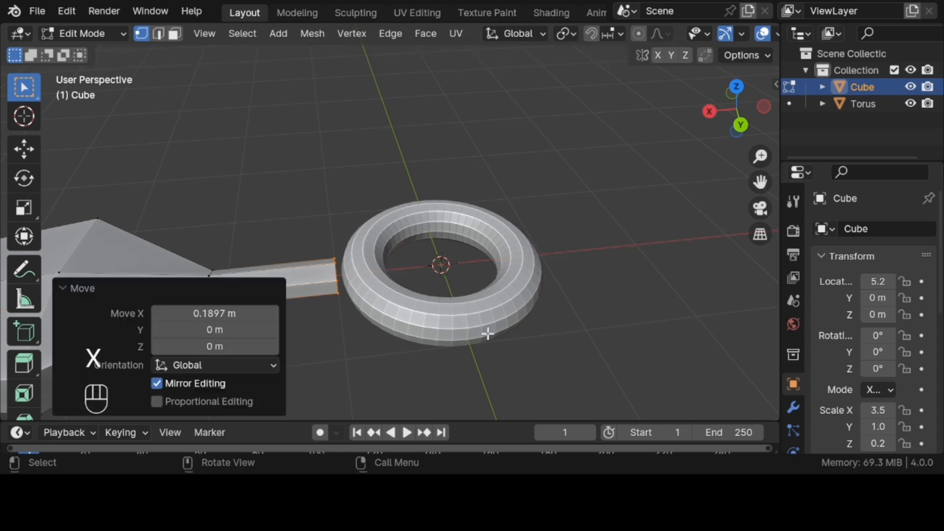
Step: Switch editing to the torus and select the faces nearest the handle's end through its full thickness, from the top view
key(Tab)
click(428, 306)
key(Tab)
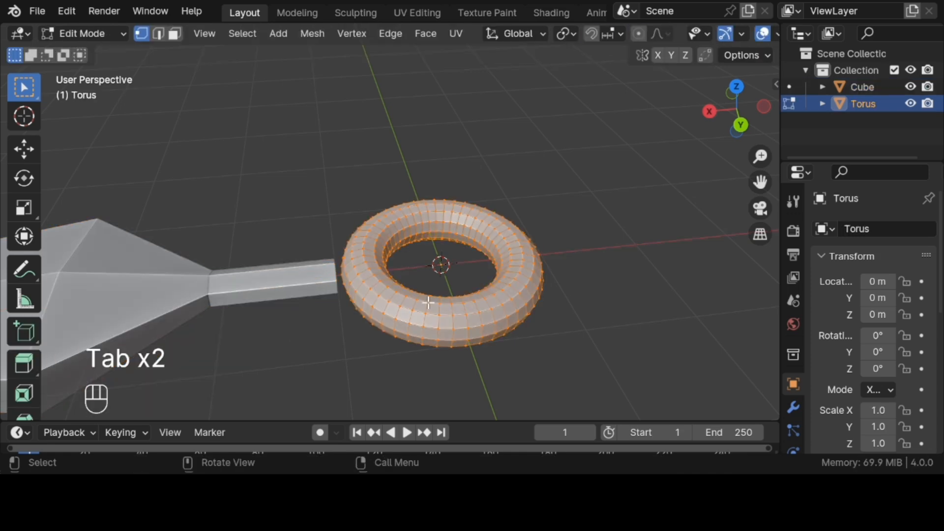
click(738, 87)
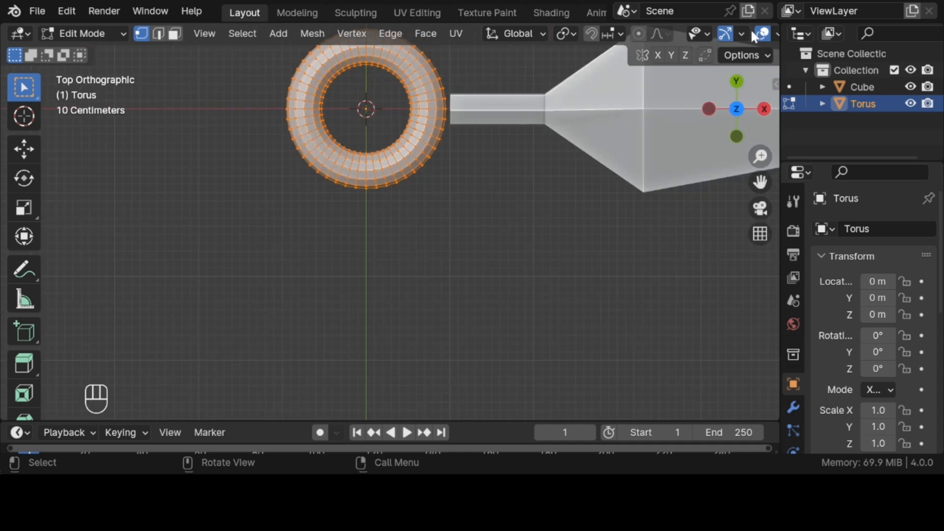
scroll(750, 28, down, 3)
key(3)
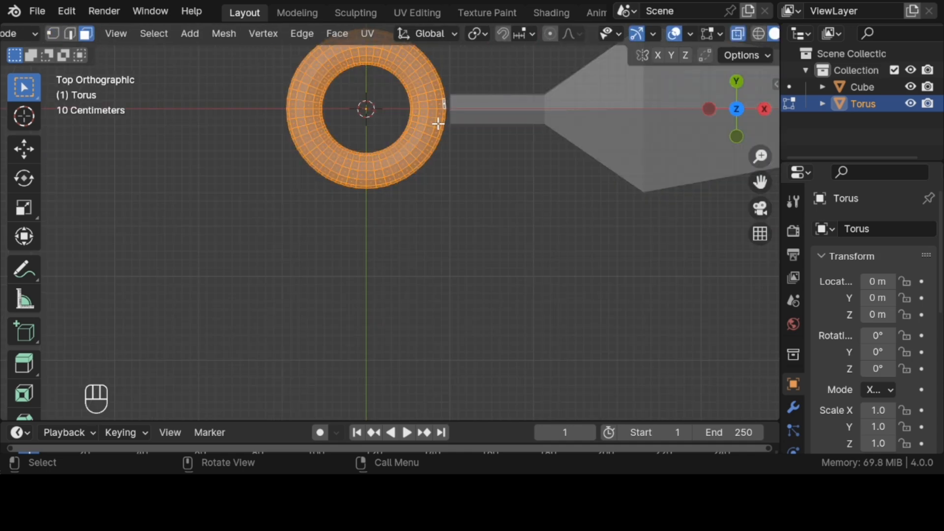
drag(438, 123, 455, 91)
middle_drag(543, 94, 544, 98)
scroll(544, 96, up, 6)
click(736, 34)
Step: Remove the surplus upper and lower faces from the selection, keeping only the ring faces opposite the handle's end
middle_drag(522, 296, 544, 294)
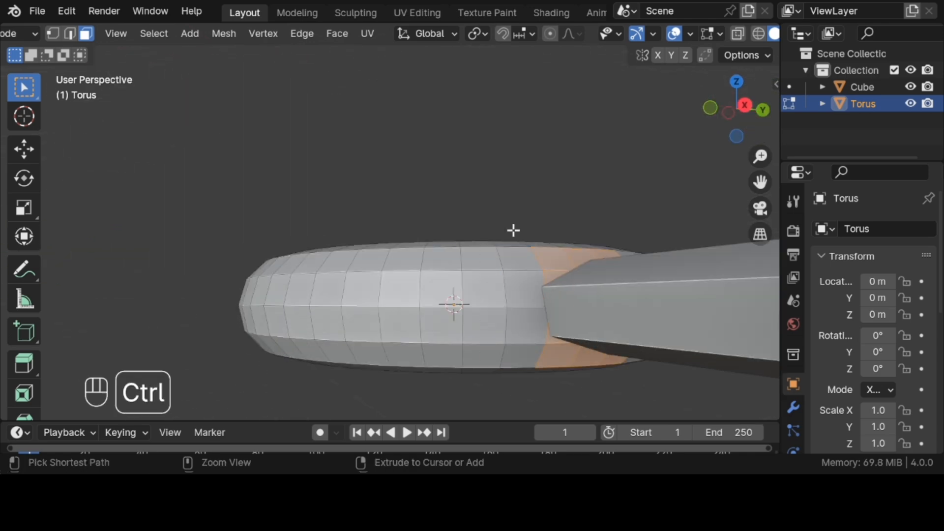
middle_drag(512, 228, 525, 354)
ctrl+drag(526, 356, 761, 322)
middle_drag(761, 322, 739, 196)
ctrl+drag(542, 356, 602, 226)
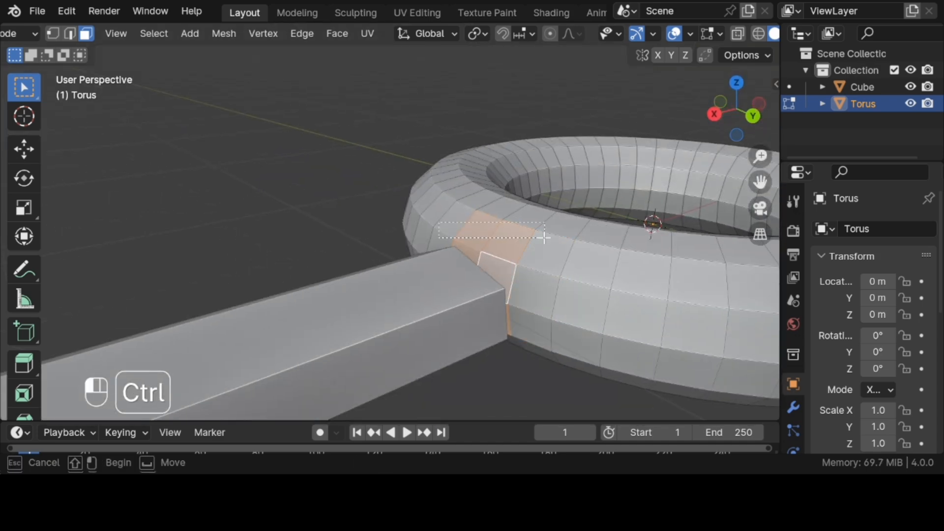
middle_drag(550, 232, 554, 232)
Step: Reshape the selected ring faces with a LoopTools operation and scale them along Y to suit the handle's width
right_click(474, 120)
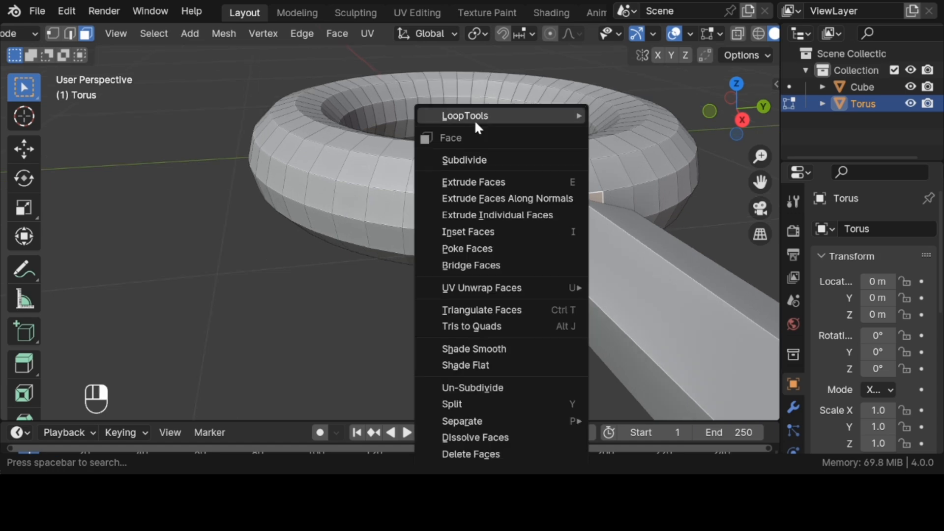
mouse_move(474, 120)
click(618, 130)
middle_drag(617, 130, 617, 132)
key(s)
key(x)
click(618, 132)
key(s)
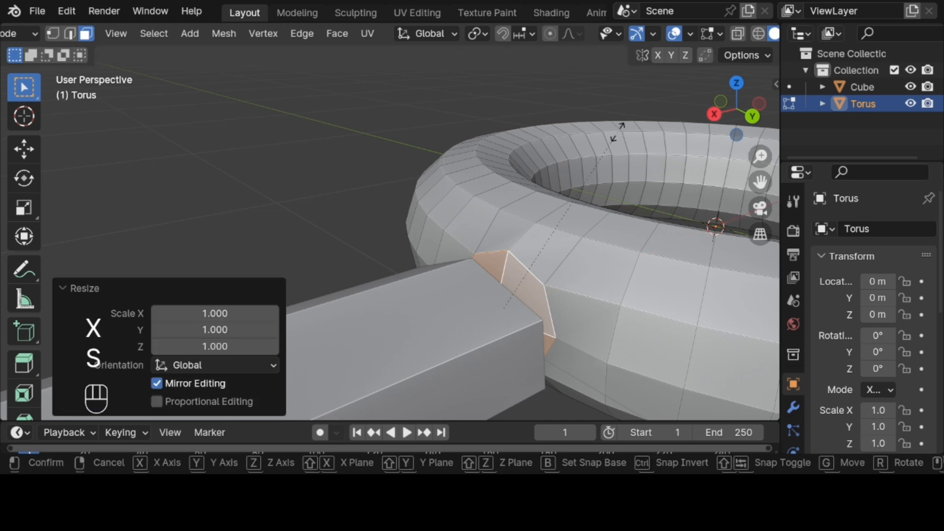
key(y)
click(750, 179)
Step: Delete the reshaped faces to open a hole in the ring's side facing the handle
middle_drag(664, 220, 642, 220)
key(x)
click(642, 220)
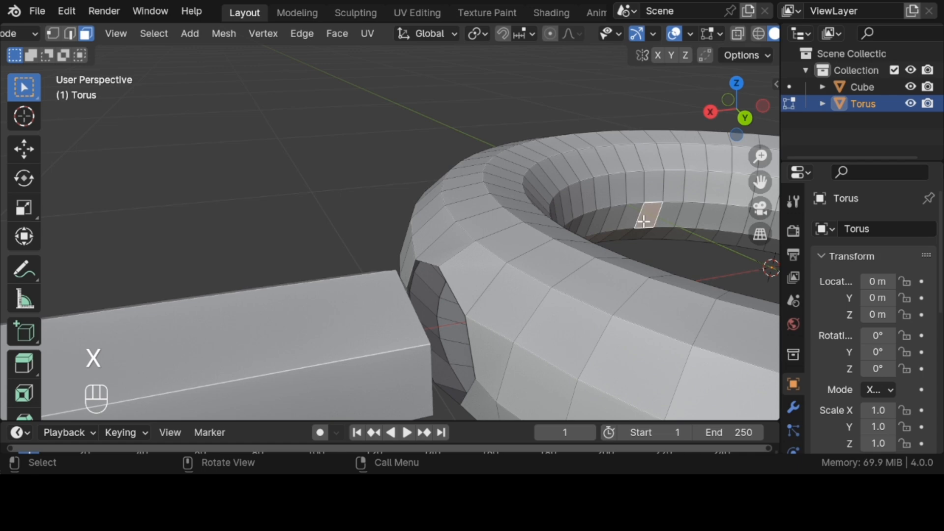
Step: Join the knife mesh and the torus into one object and open it in Edit Mode
key(Tab)
click(358, 347)
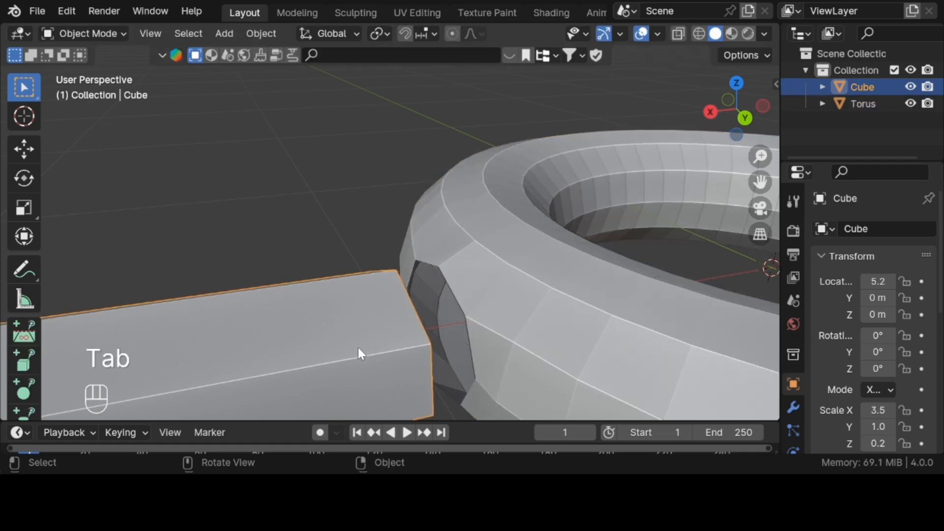
shift+click(507, 310)
key(ctrl+j)
key(Tab)
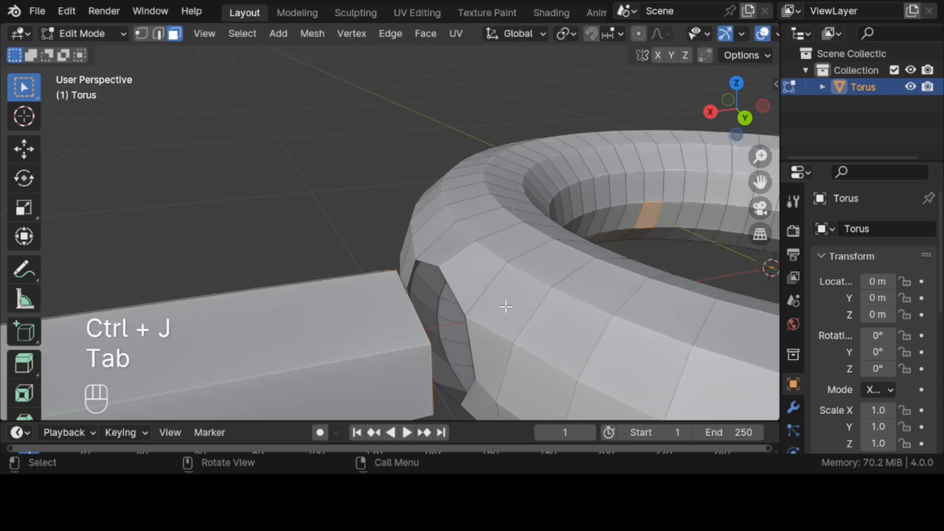
Step: Delete the face closing the handle's end next to the ring
middle_drag(422, 331, 421, 327)
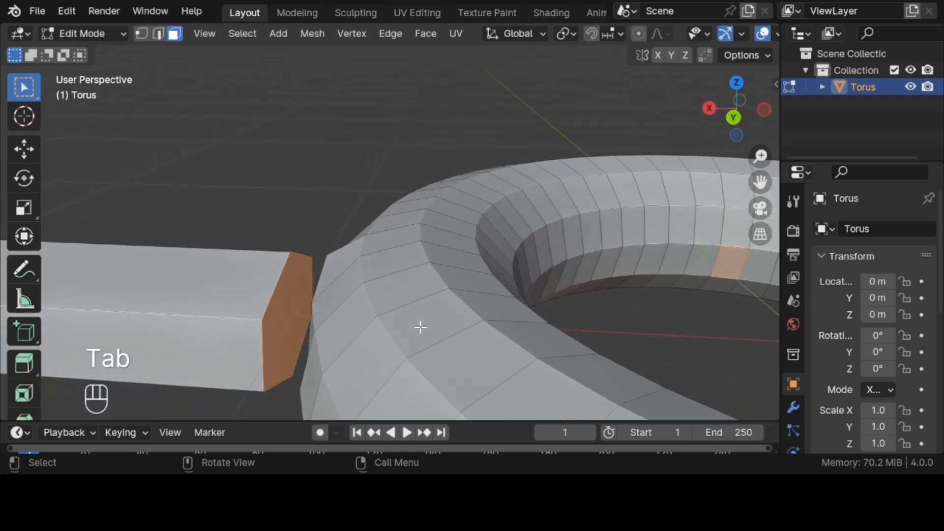
click(289, 329)
key(x)
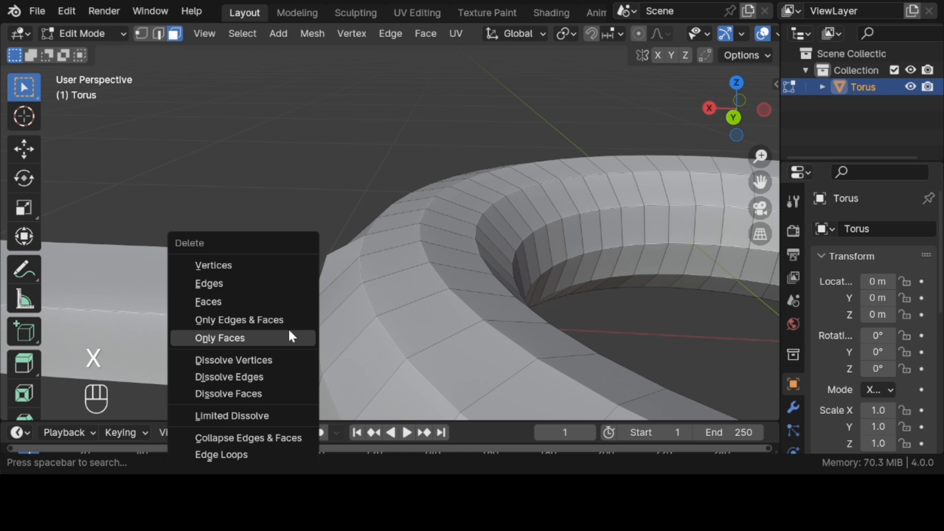
click(232, 302)
Step: Merge the handle end's top ridge vertex and adjacent side corner with their matching ring-hole vertices, each pair At Center
middle_drag(362, 273, 393, 311)
shift+click(376, 311)
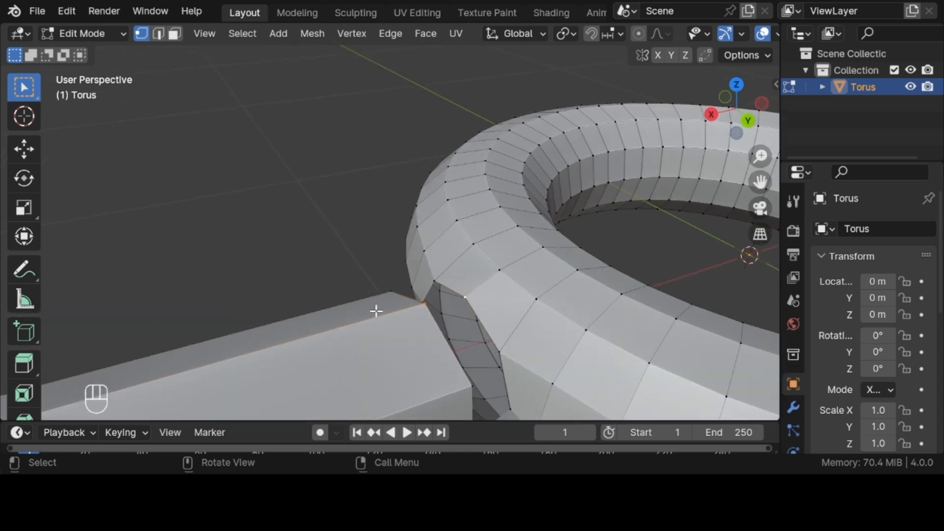
key(m)
click(503, 311)
middle_drag(503, 310, 445, 316)
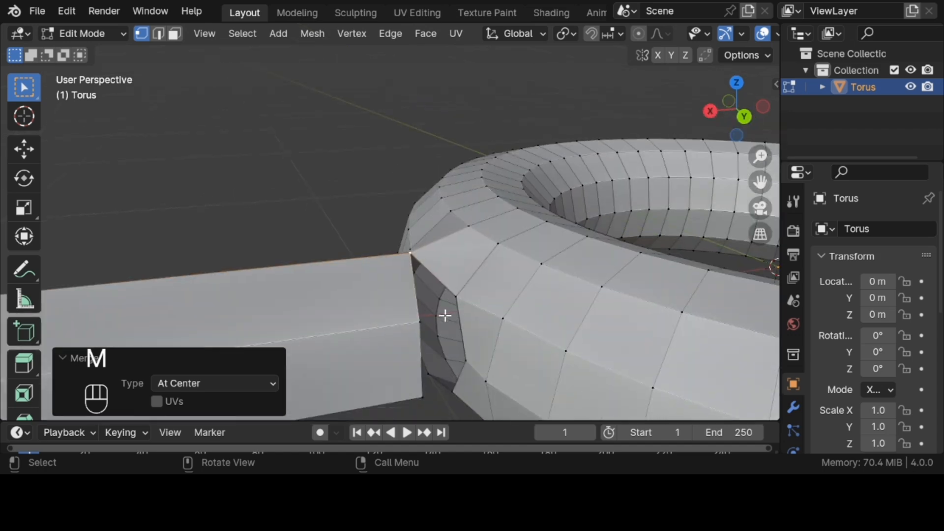
click(415, 324)
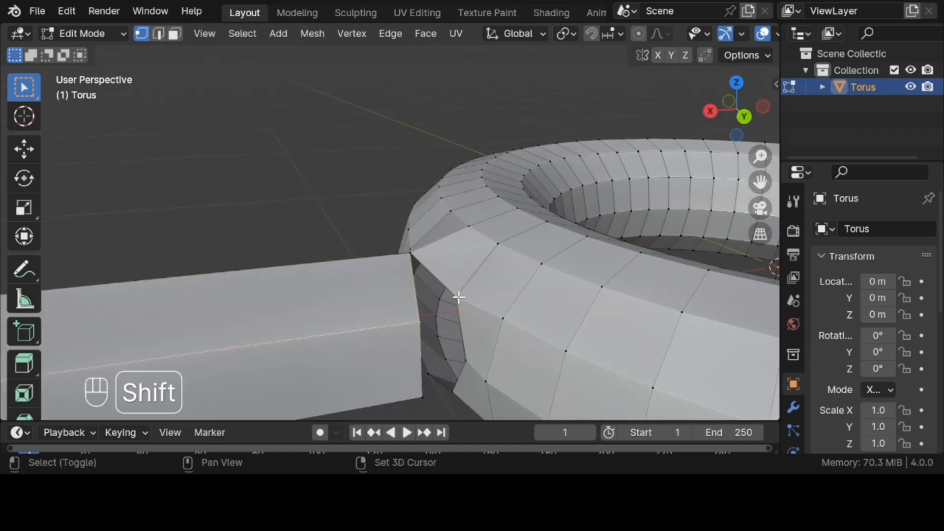
shift+click(458, 297)
key(m)
click(458, 295)
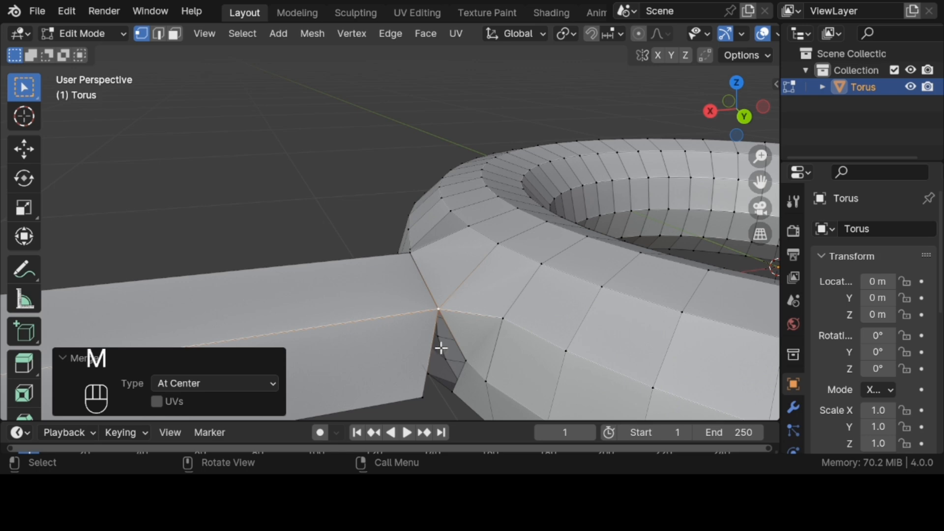
Step: Add a centred loop cut along the handle's side and merge its end vertex with the facing ring-hole vertex At Center
middle_drag(441, 349, 438, 347)
key(ctrl+r)
click(379, 290)
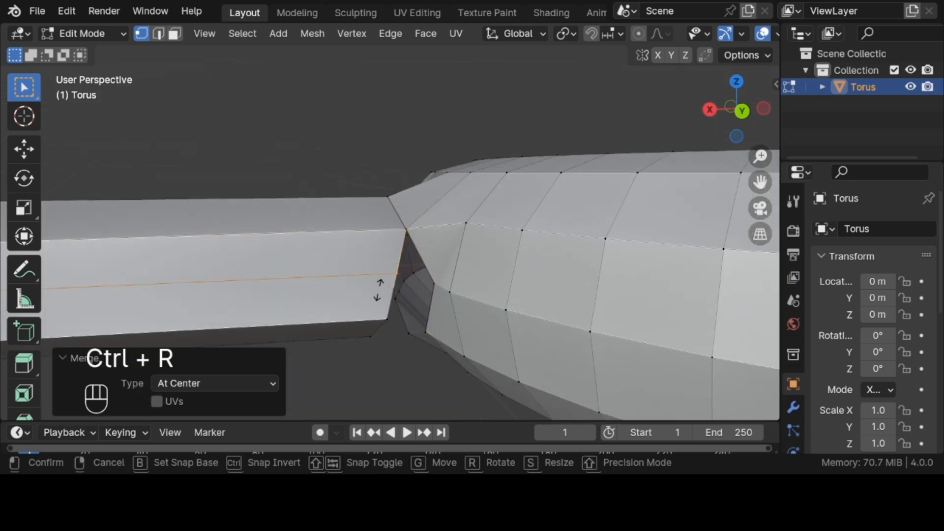
right_click(378, 290)
click(394, 274)
shift+click(430, 281)
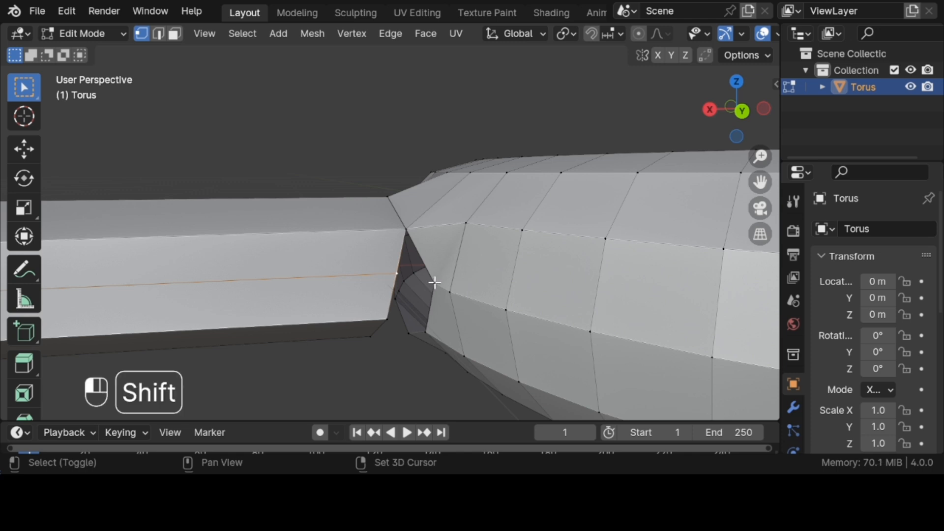
key(m)
click(434, 283)
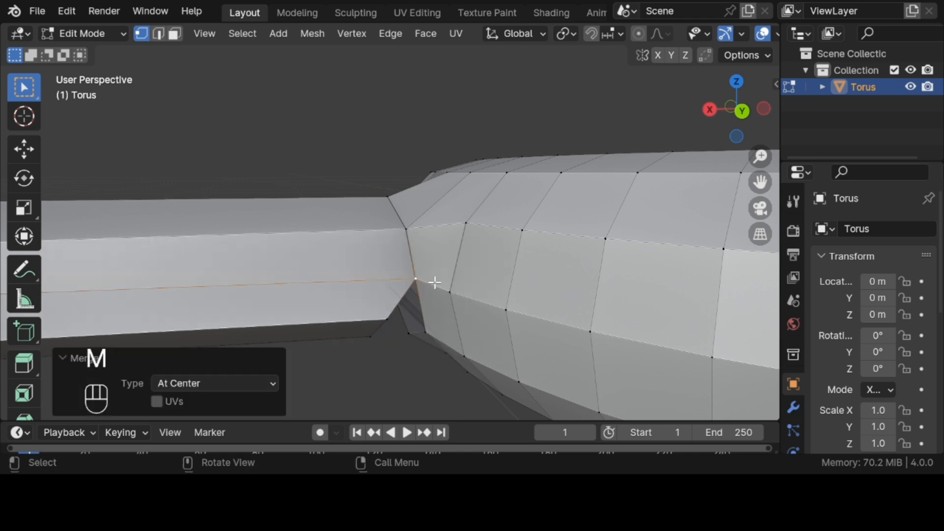
Step: Merge the handle end's lower corner and underside vertices with their matching ring-hole vertices, each pair At Center
click(385, 322)
shift+click(427, 330)
middle_drag(428, 331, 411, 224)
key(m)
click(428, 330)
shift+click(422, 142)
key(m)
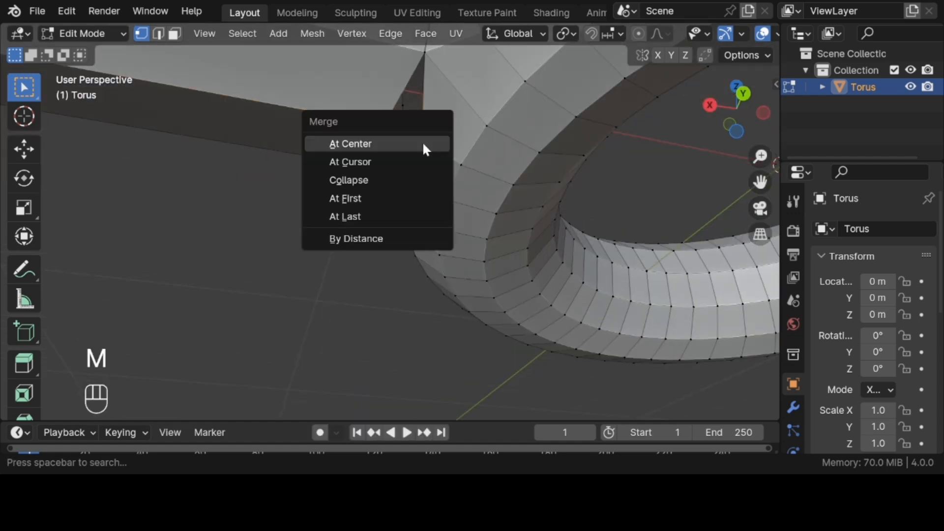
click(423, 141)
Step: Merge the first corner vertex on the handle's opposite side with its neighbouring ring-hole vertex At Center
middle_drag(423, 142, 422, 143)
click(288, 132)
shift+click(303, 105)
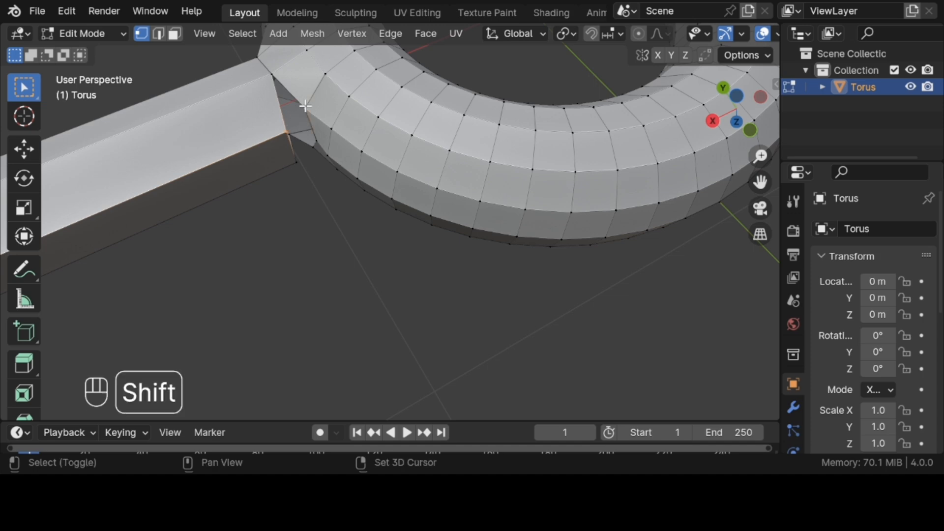
key(m)
click(305, 105)
Step: Add a loop cut along the handle's opposite side and merge its end vertex with the ring-hole vertex At Center
middle_drag(304, 104, 306, 105)
scroll(305, 106, up, 4)
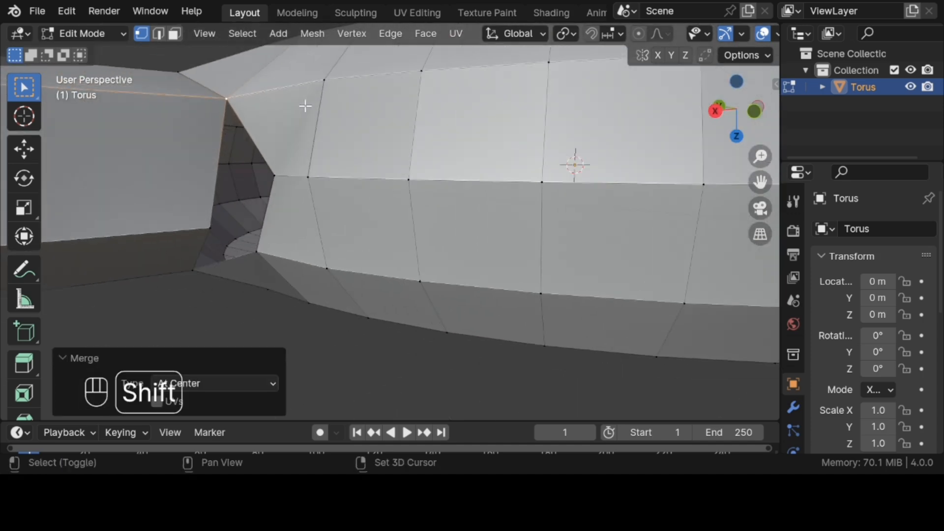
key(ctrl+r)
click(210, 157)
click(210, 158)
click(218, 162)
shift+click(274, 176)
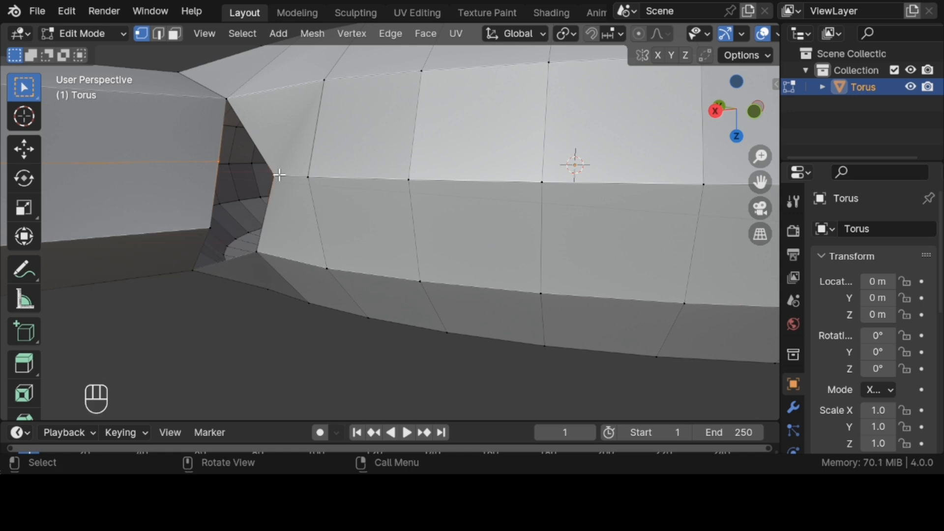
key(m)
click(278, 175)
Step: Merge the last open handle corner with its ring-hole vertex At Center and return to Object Mode
click(208, 231)
shift+click(258, 252)
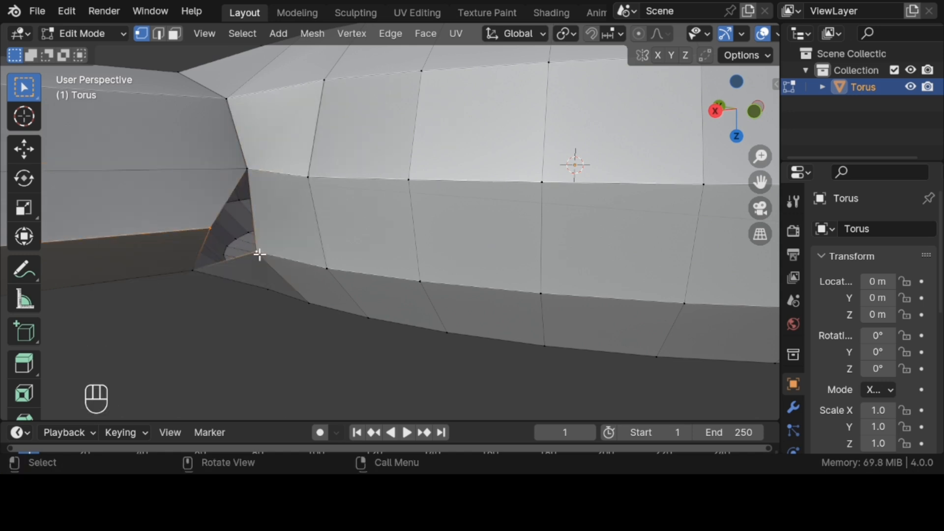
key(m)
click(260, 256)
middle_drag(259, 253, 330, 321)
scroll(488, 223, down, 5)
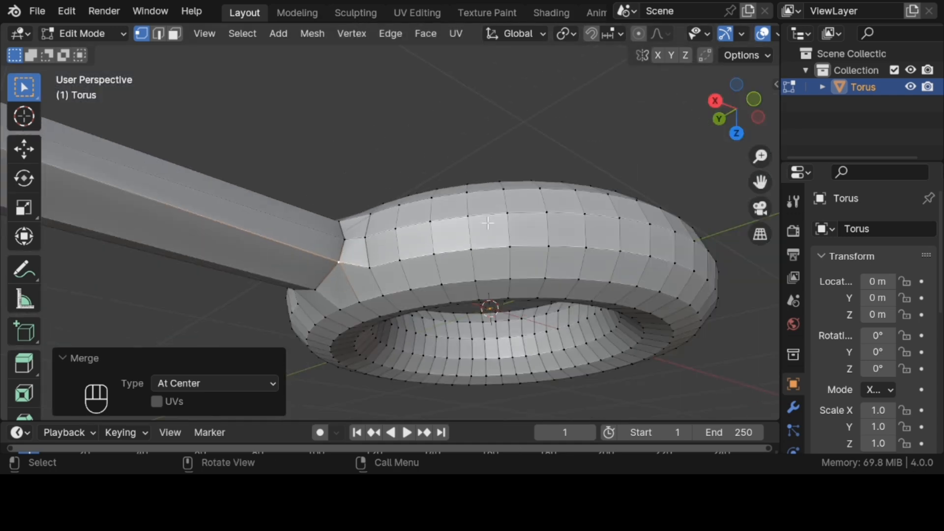
scroll(487, 224, left, 10)
scroll(487, 223, up, 10)
key(Tab)
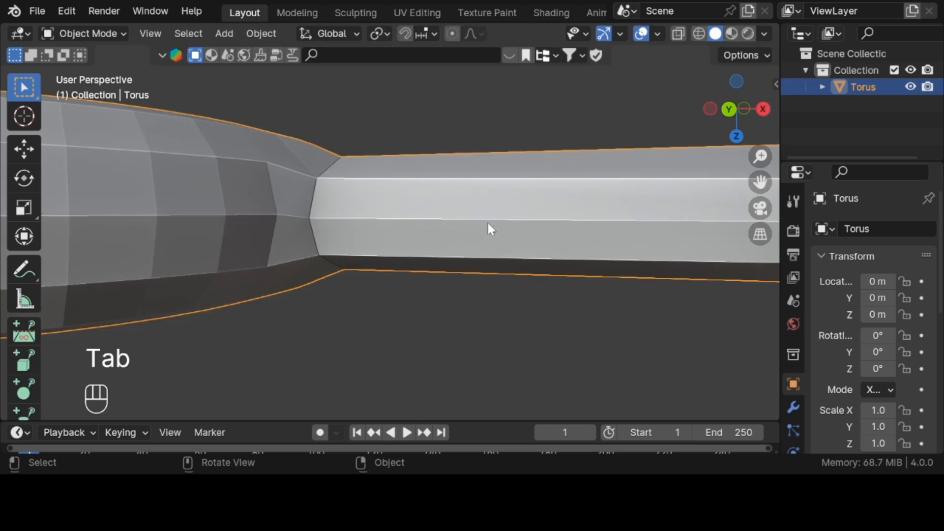
Step: Add a Subdivision Surface modifier to the joined knife and set its viewport level to 2
scroll(487, 223, down, 6)
scroll(488, 223, up, 8)
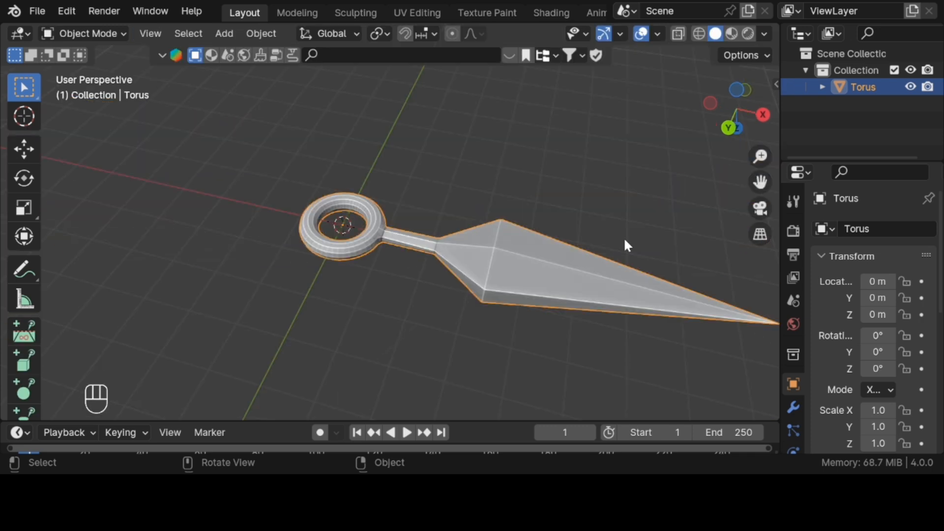
click(791, 407)
click(839, 229)
mouse_move(838, 228)
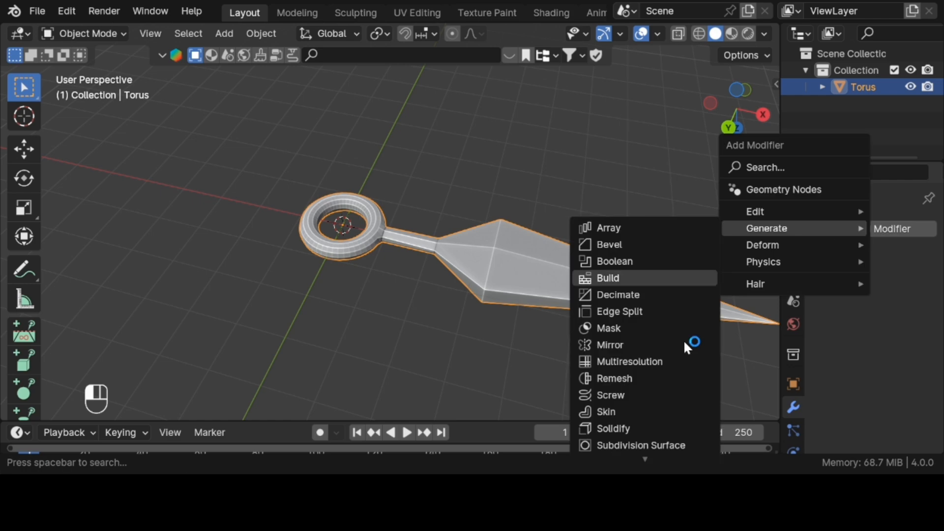
click(637, 445)
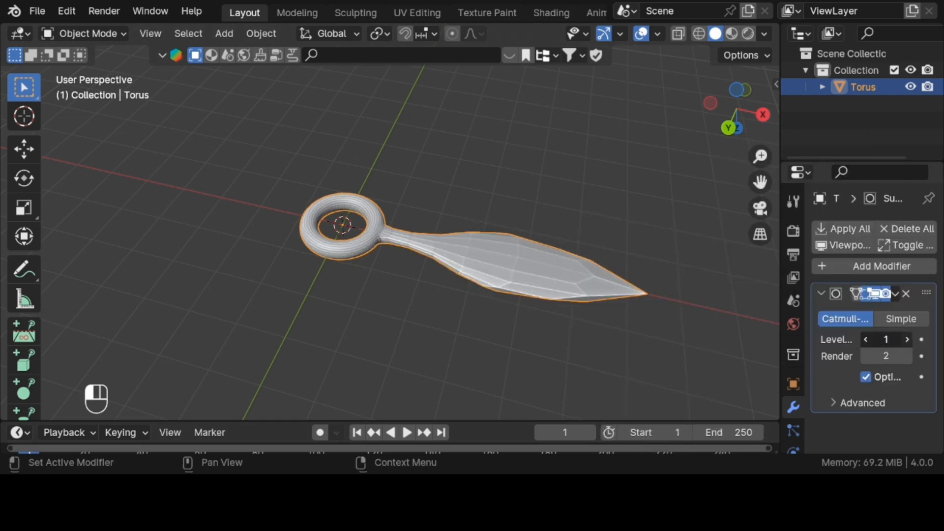
click(907, 340)
Step: Bevel the edges of all the blade's faces by about 0.0203 m with 2 segments
key(Tab)
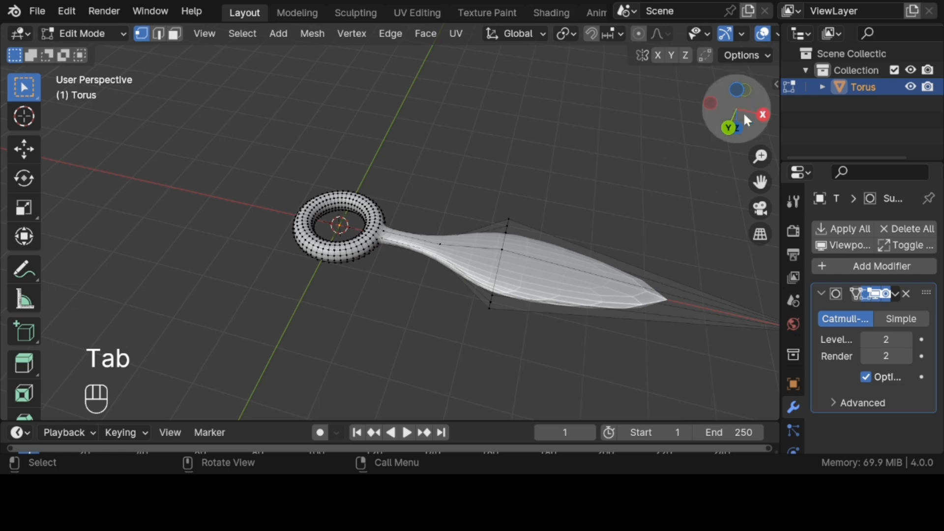
click(728, 129)
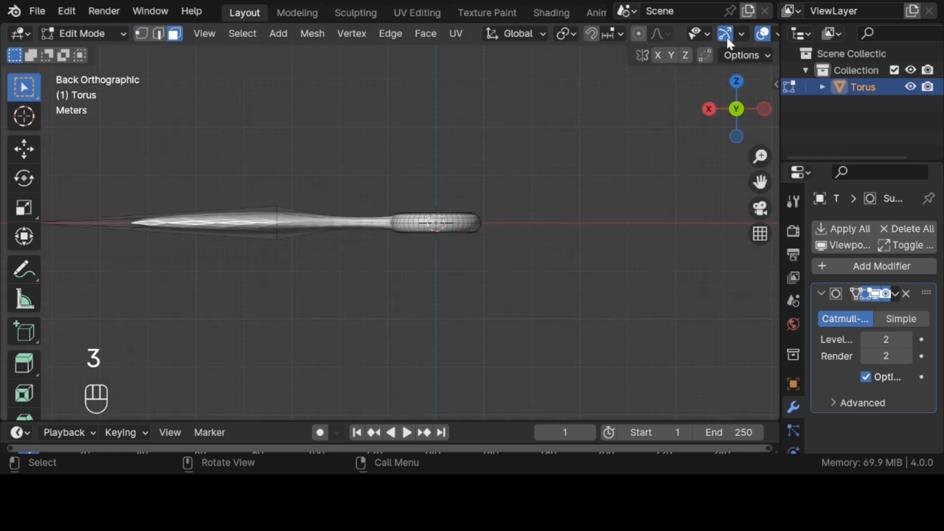
scroll(727, 36, down, 3)
shift+scroll(510, 157, left, 5)
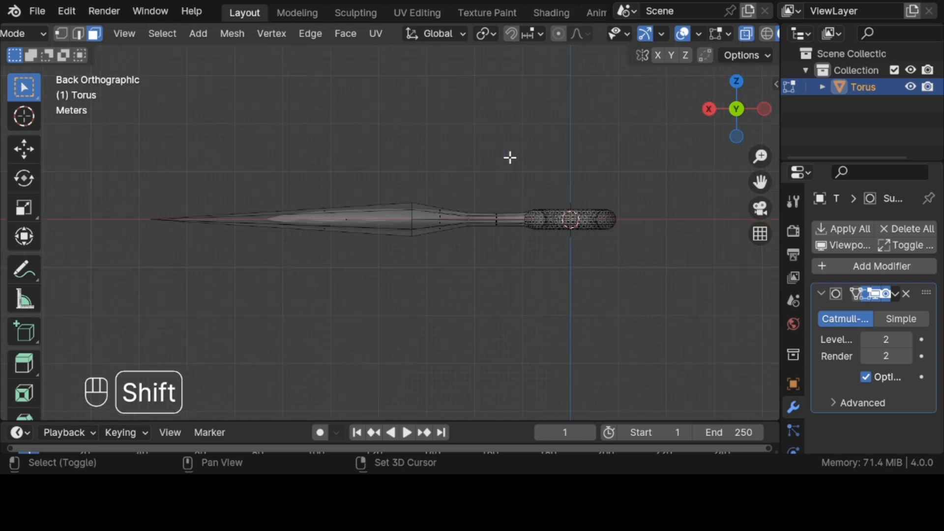
drag(126, 277, 495, 162)
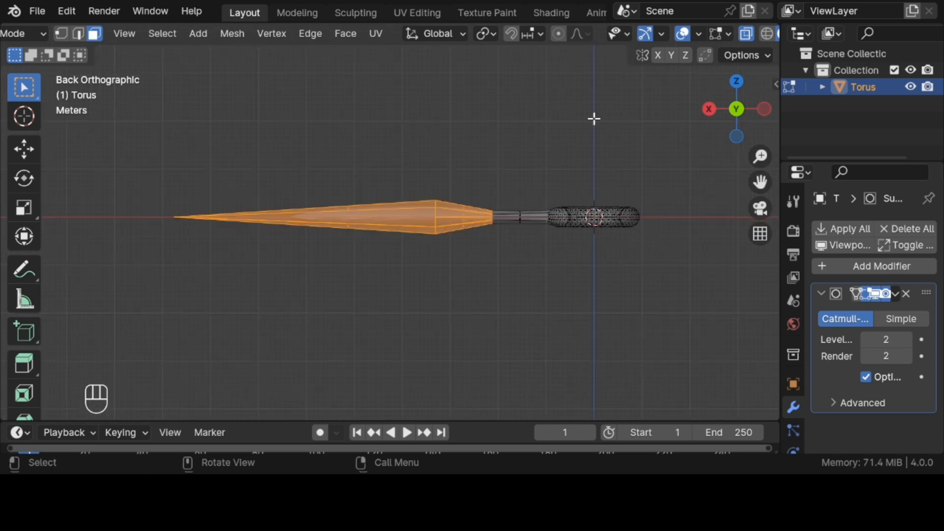
click(746, 35)
middle_drag(590, 147, 609, 182)
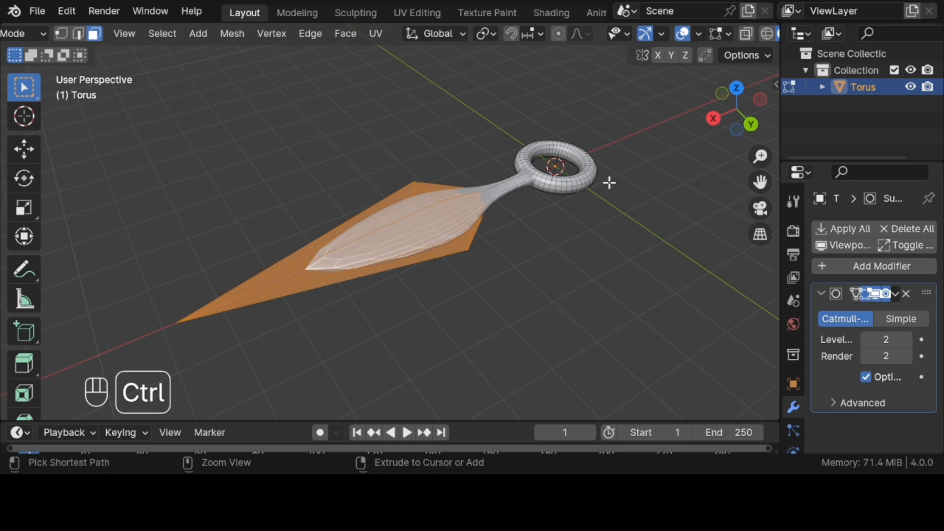
key(ctrl+b)
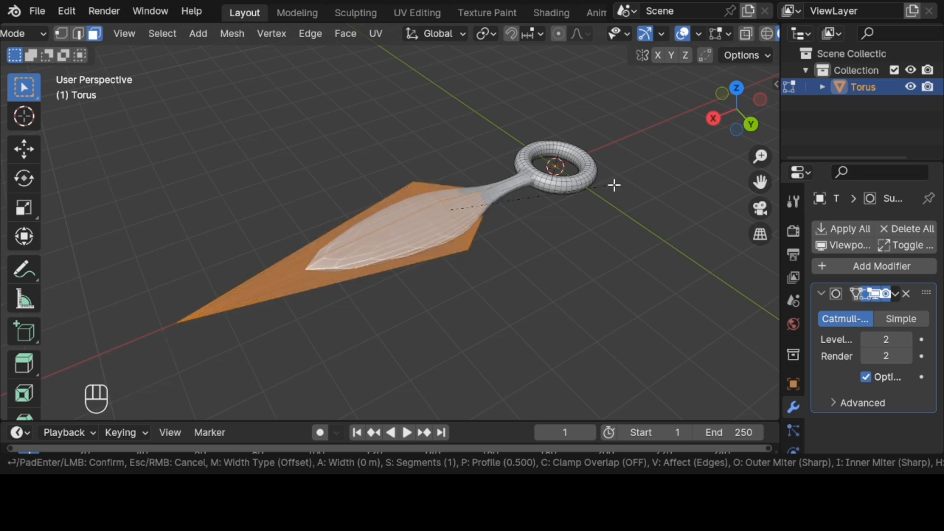
click(613, 185)
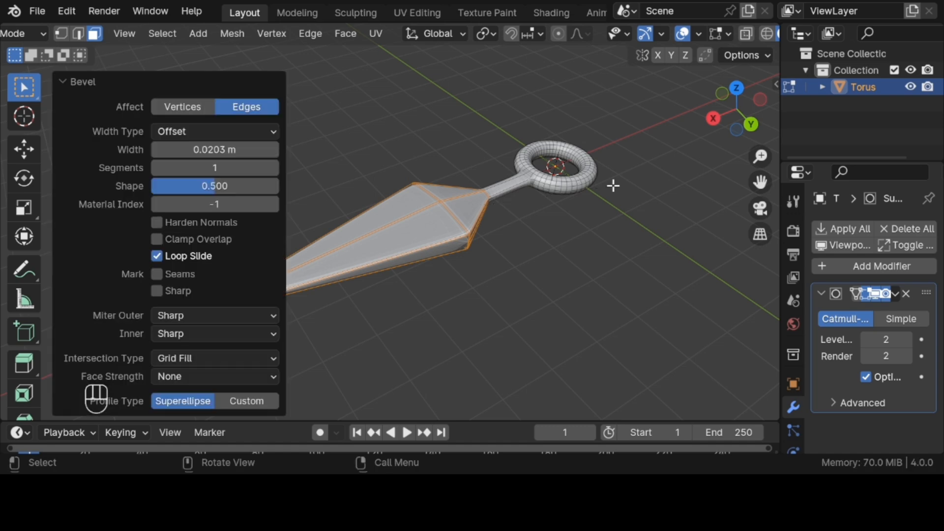
click(274, 168)
scroll(543, 210, up, 5)
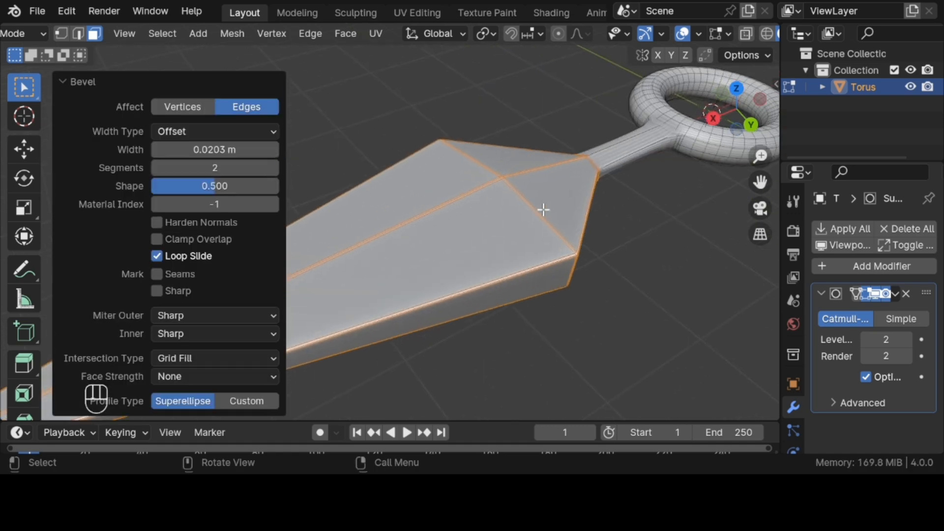
Step: Return to Object Mode and shade the knife auto smooth at a 30° angle
key(Tab)
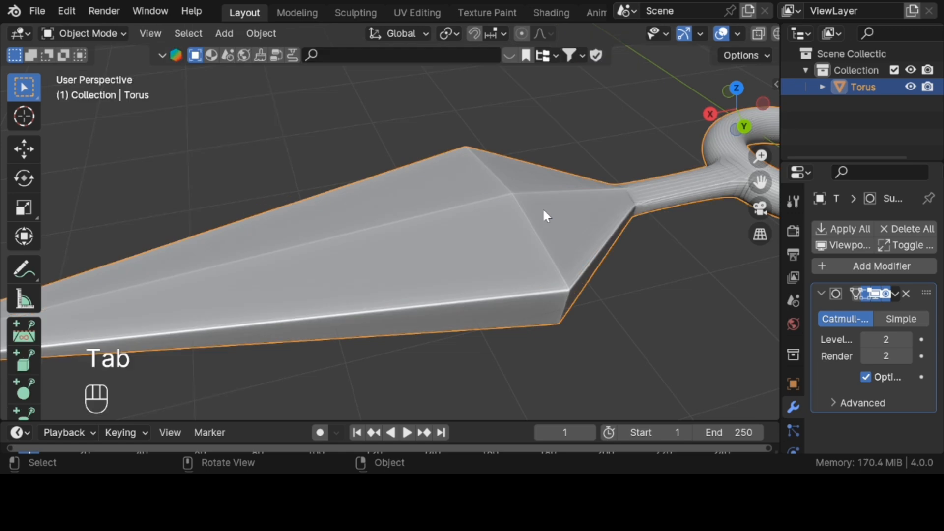
right_click(542, 207)
click(503, 167)
scroll(502, 164, down, 5)
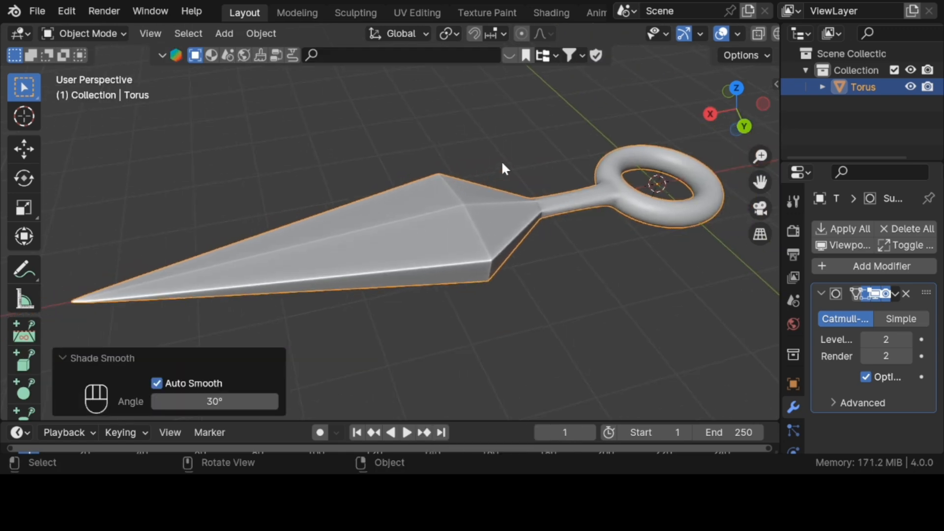
mouse_move(502, 164)
middle_down()
mouse_move(570, 193)
mouse_move(517, 173)
middle_up()
Step: Select all the blade's faces, including hidden ones, and scale the blade up slightly
key(Tab)
click(741, 124)
scroll(737, 34, down, 4)
click(745, 33)
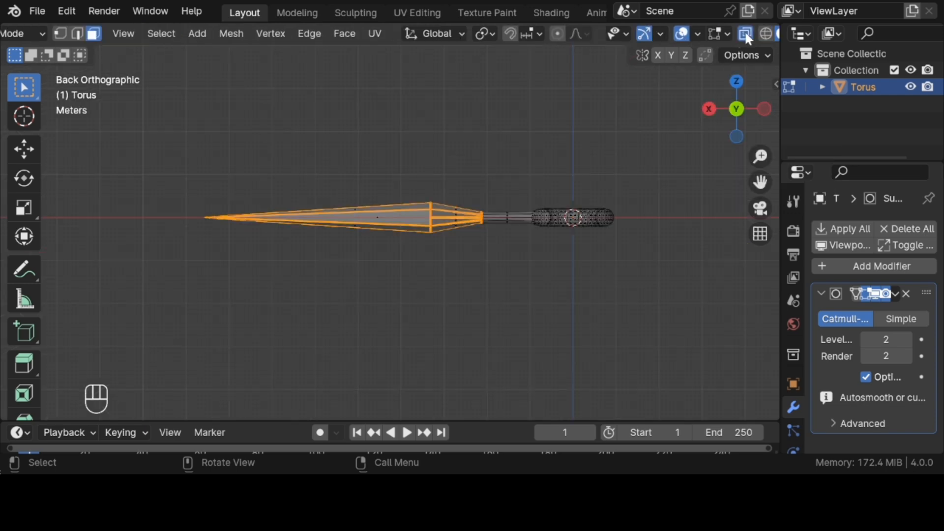
shift+drag(127, 330, 481, 146)
middle_drag(480, 145, 487, 187)
click(745, 33)
key(s)
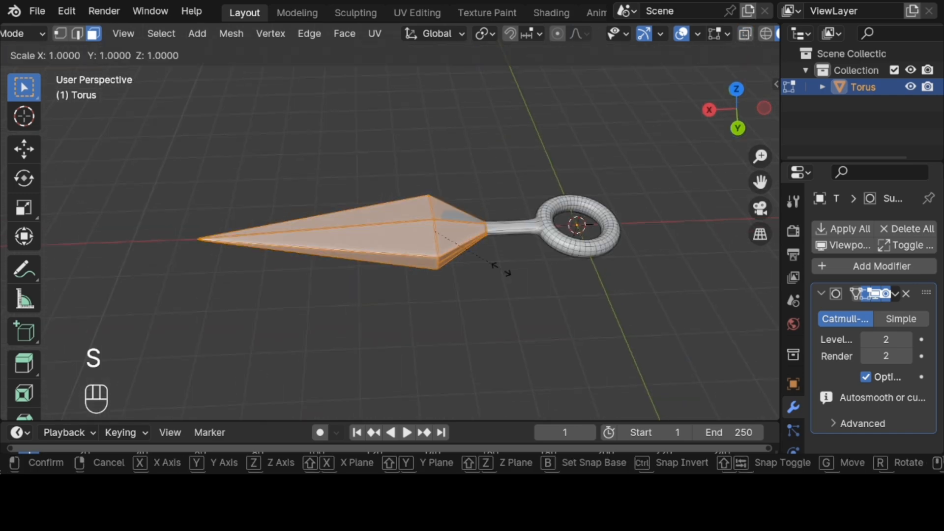
click(516, 276)
middle_drag(516, 274, 517, 277)
key(Tab)
key(Tab)
Step: Move the enlarged blade slightly along the X axis away from the ring and return to Object Mode
key(g)
key(x)
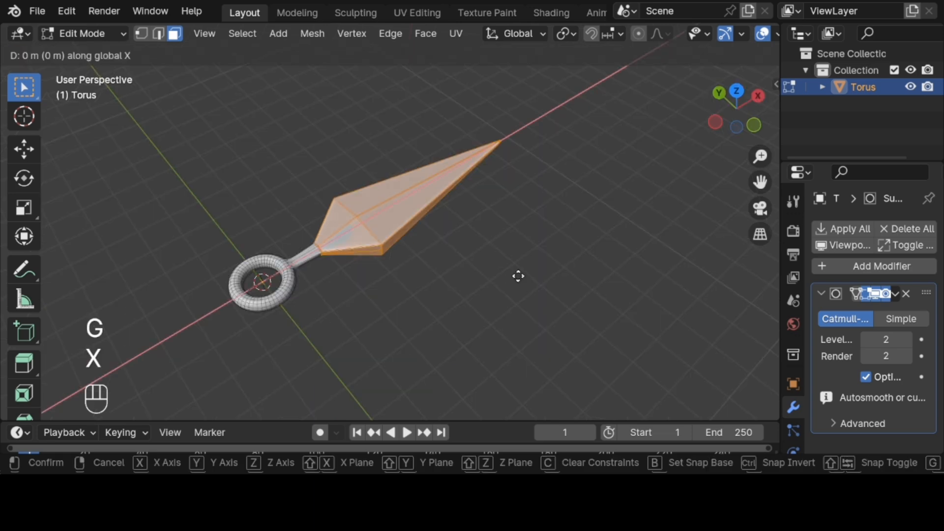
click(528, 270)
key(Tab)
middle_drag(529, 269, 531, 274)
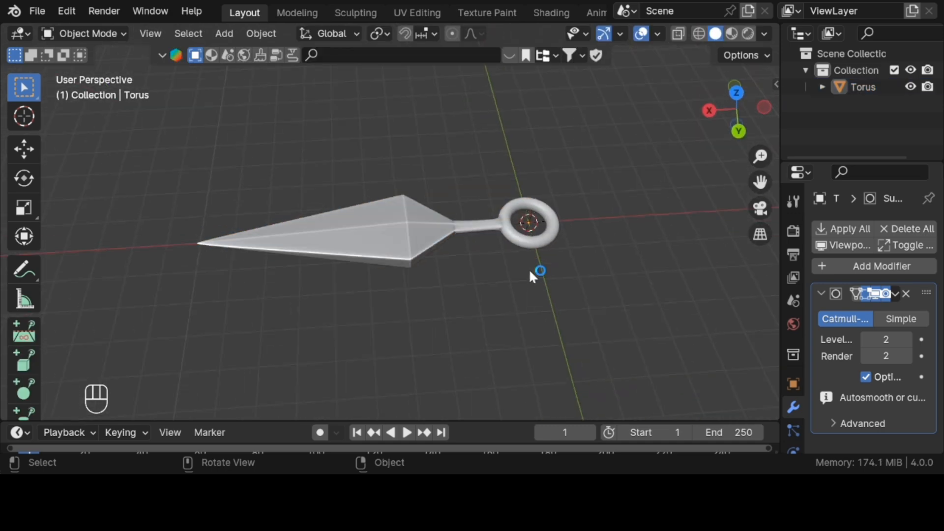
Step: Create a new material on the knife
key(Tab)
scroll(792, 417, down, 4)
key(Tab)
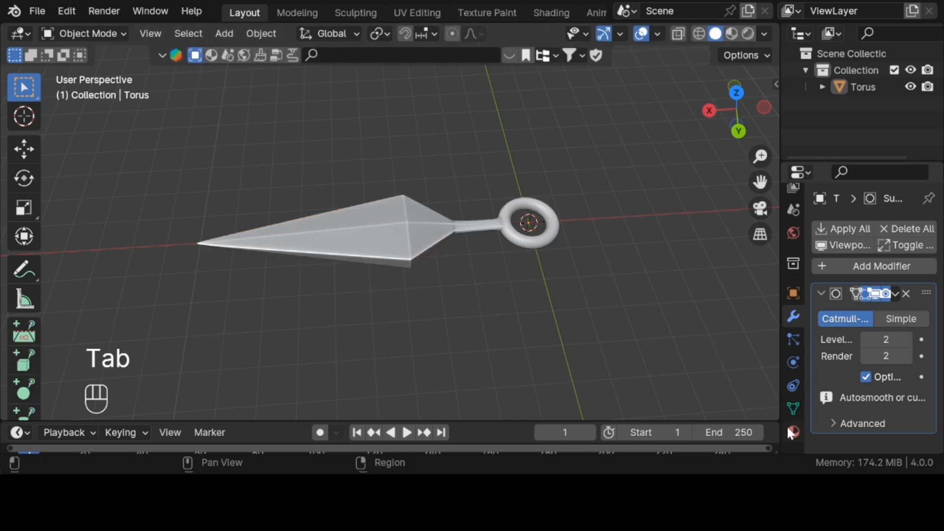
click(793, 432)
click(850, 300)
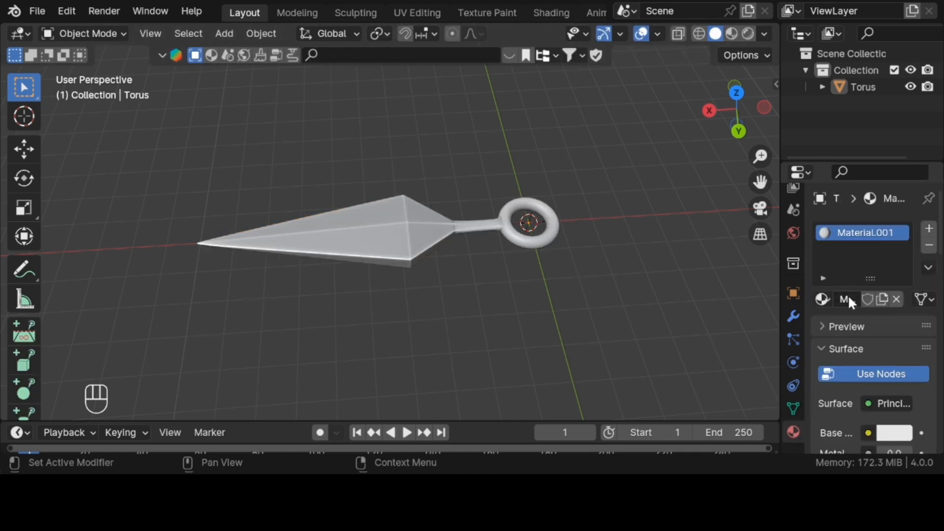
Step: Add a second material slot with a new material and assign it to the selected blade faces
key(Tab)
click(928, 229)
click(865, 330)
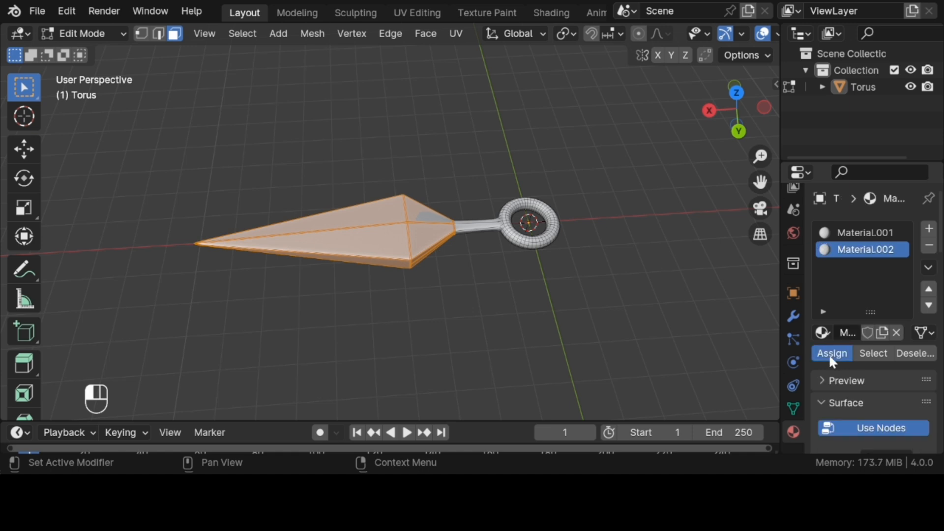
click(830, 352)
key(Tab)
Step: Set the first material's viewport display to metallic 1.000 and a gold colour with hue 0.093, saturation 0.780 and value 0.800
click(845, 233)
scroll(871, 313, down, 10)
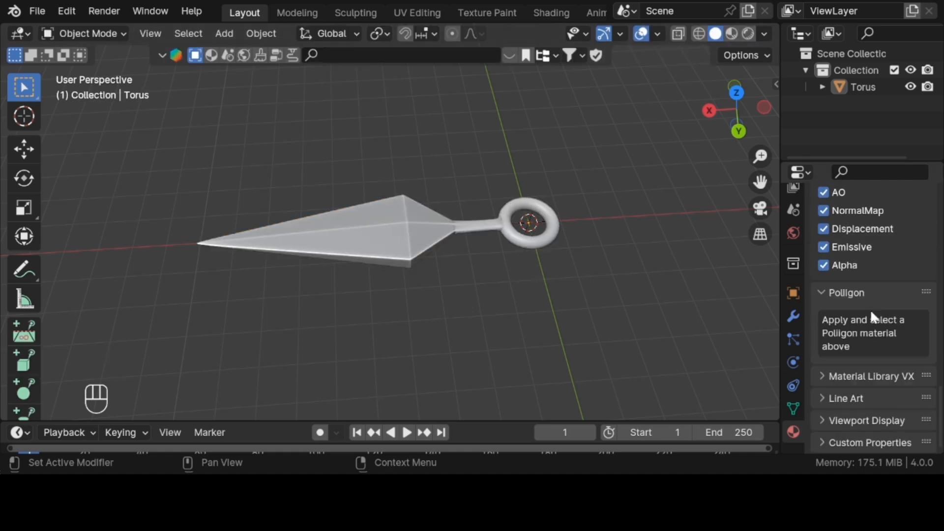
click(855, 420)
drag(868, 397, 914, 397)
click(887, 380)
click(786, 215)
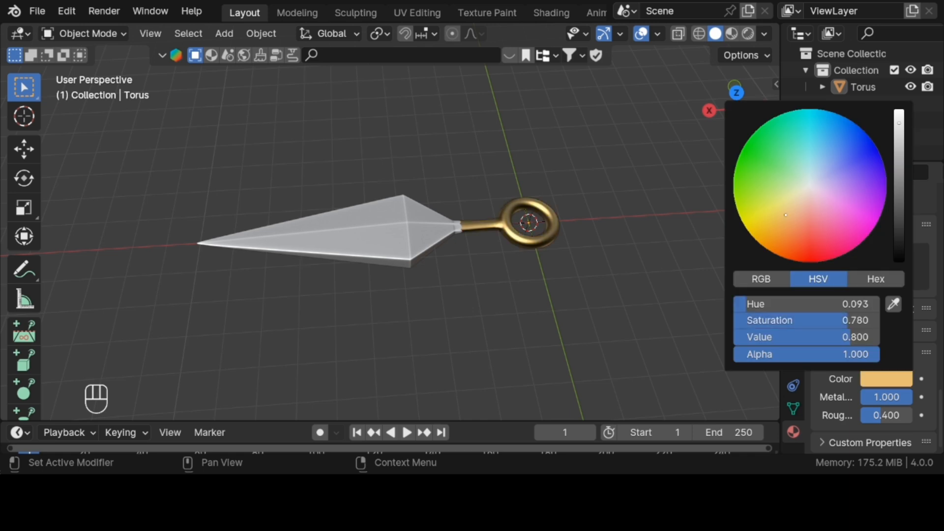
Step: Set the second material's viewport display metallic to 1.000
click(404, 246)
scroll(853, 285, up, 10)
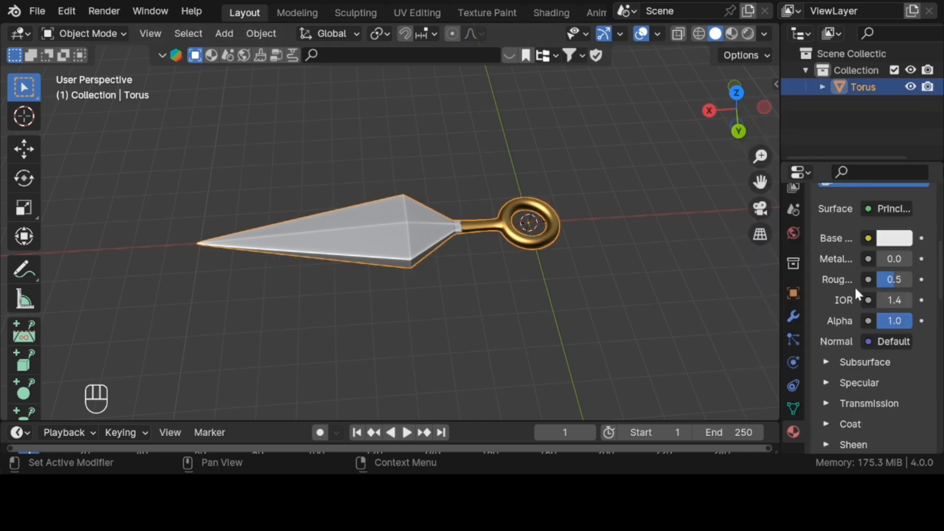
scroll(741, 275, up, 1)
scroll(868, 276, down, 10)
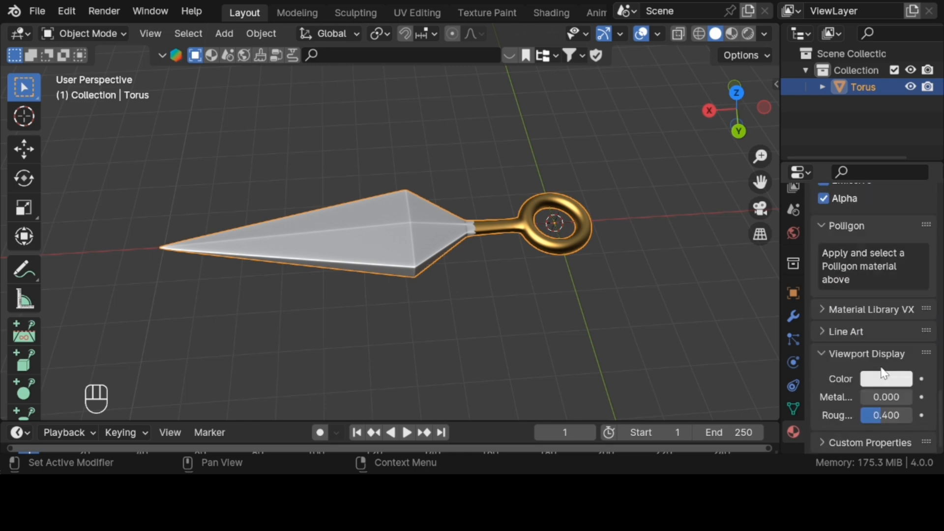
drag(868, 397, 915, 396)
scroll(632, 250, up, 3)
Step: Add all faces of the handle shaft to the blade selection and assign the second material to them
key(Tab)
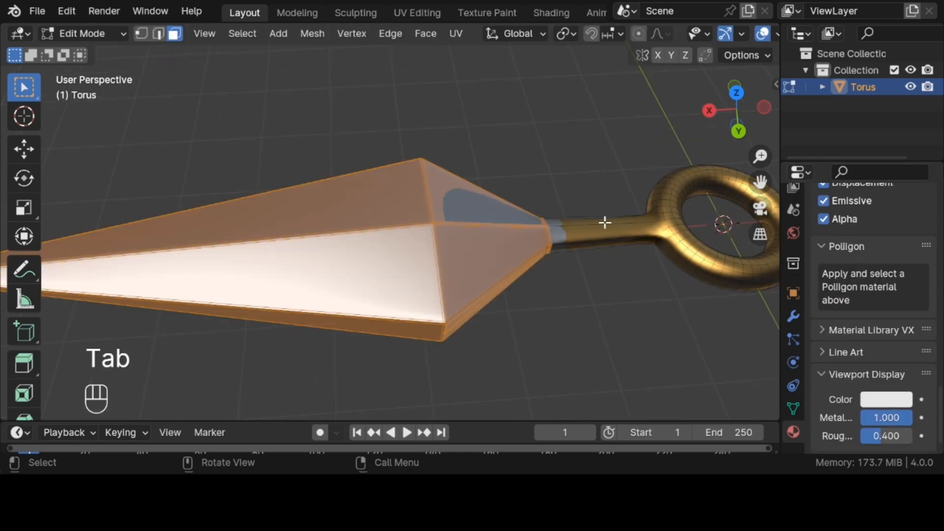
click(737, 130)
click(729, 37)
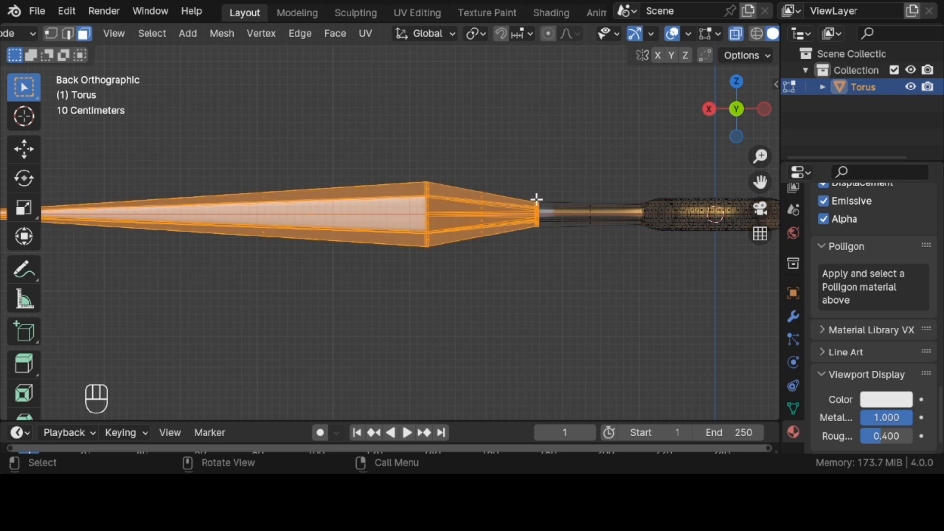
shift+drag(508, 270, 641, 172)
scroll(904, 295, up, 10)
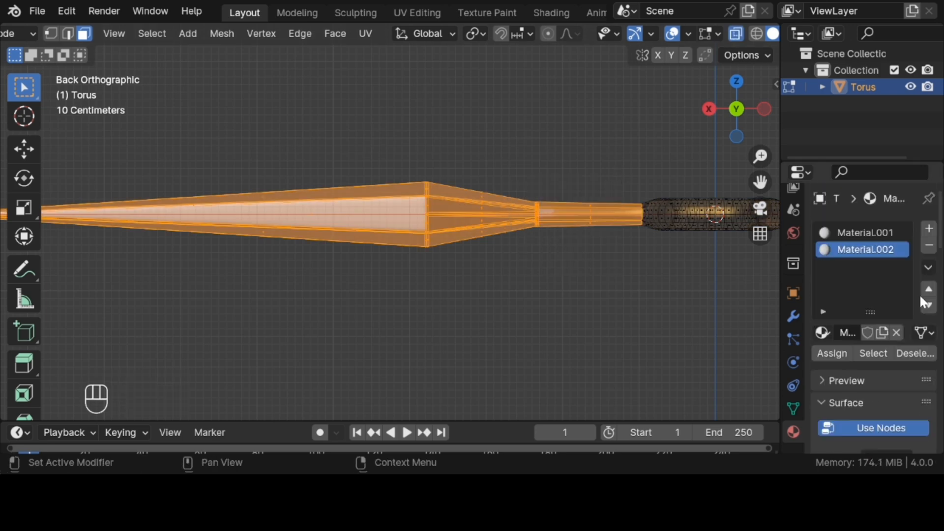
click(830, 353)
click(736, 34)
key(Tab)
Step: Deselect the knife and examine the finished model with the viewport overlays hidden
middle_drag(615, 242, 621, 243)
scroll(617, 243, down, 4)
click(617, 242)
scroll(617, 243, down, 3)
scroll(891, 336, down, 20)
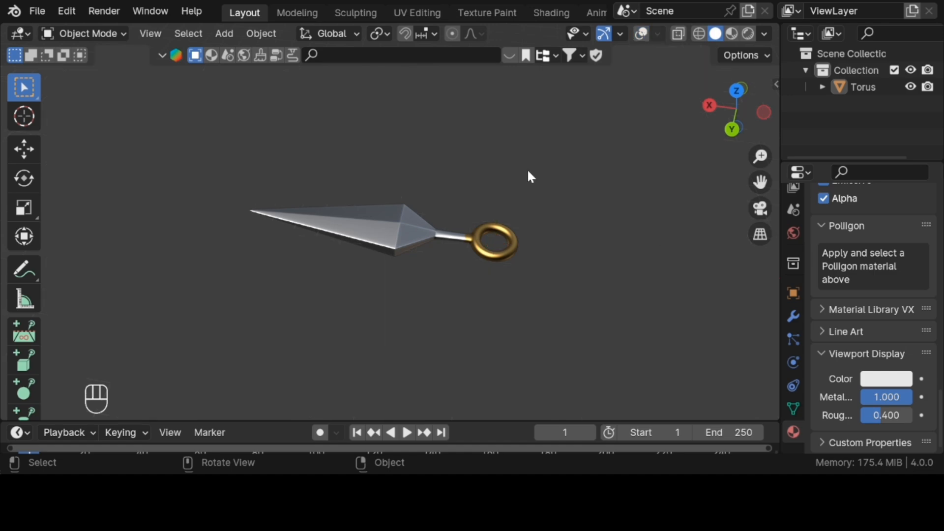